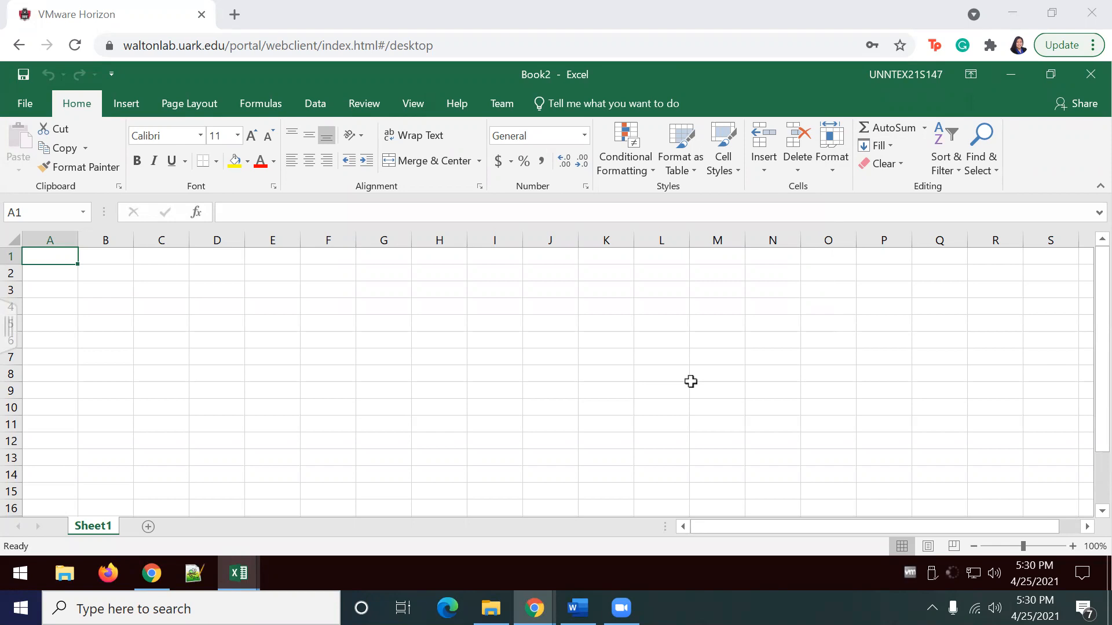
Step: Start importing external data from a SQL Server database
left_click(485, 360)
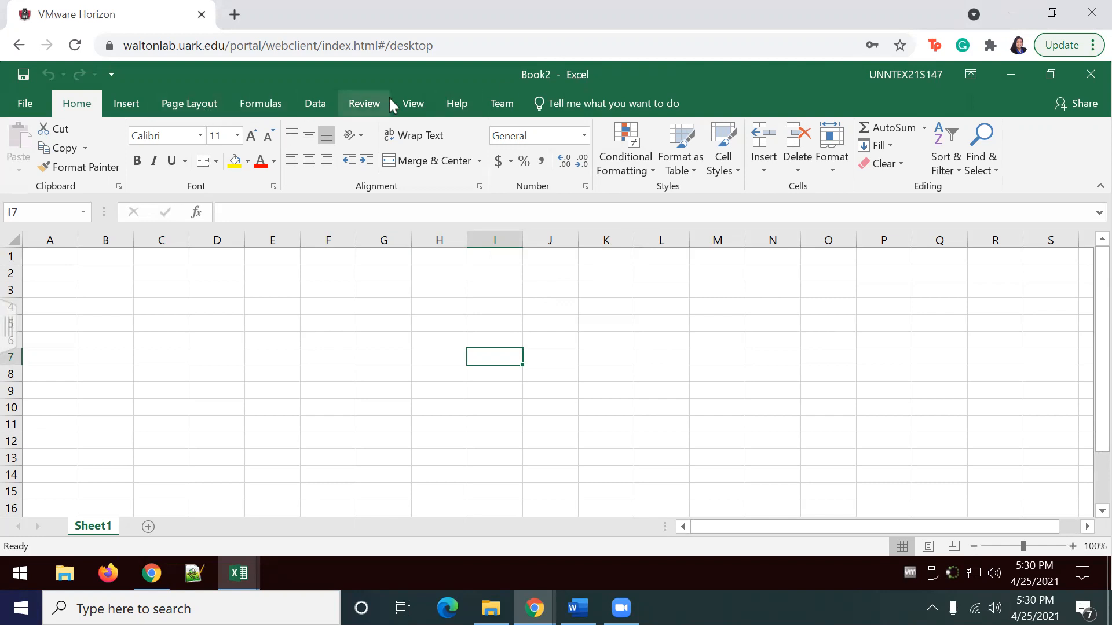
left_click(326, 110)
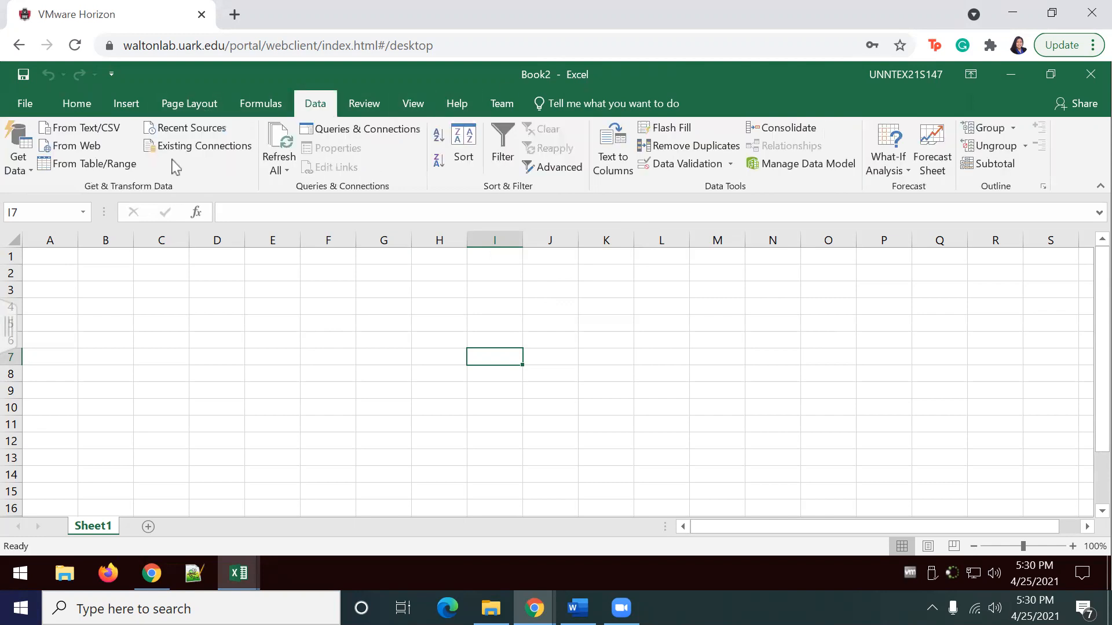
left_click(17, 165)
mouse_move(92, 237)
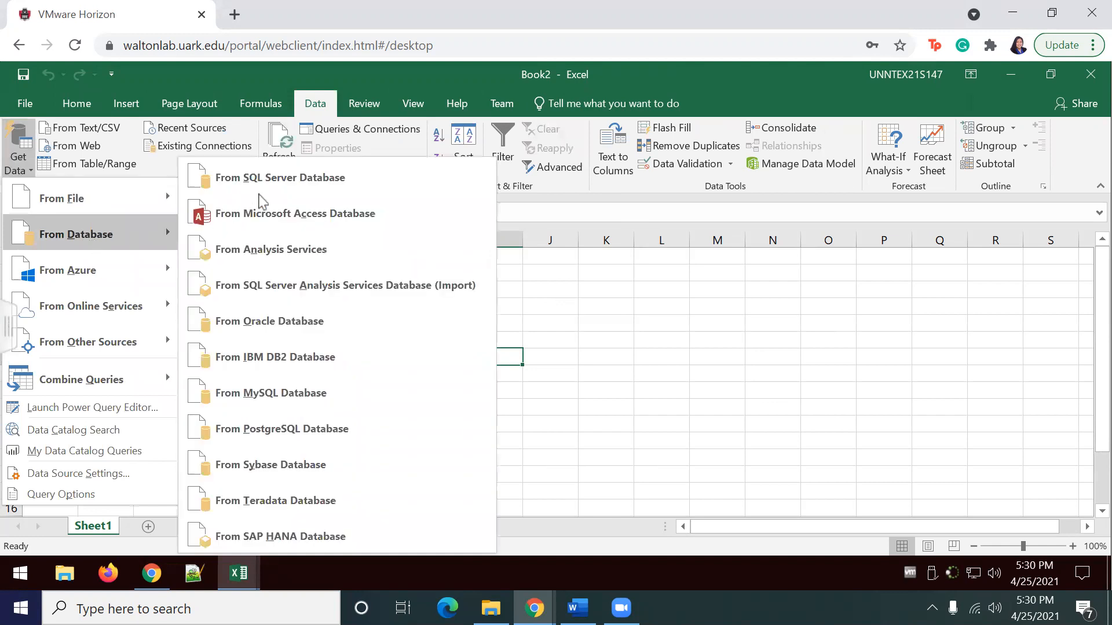
left_click(261, 179)
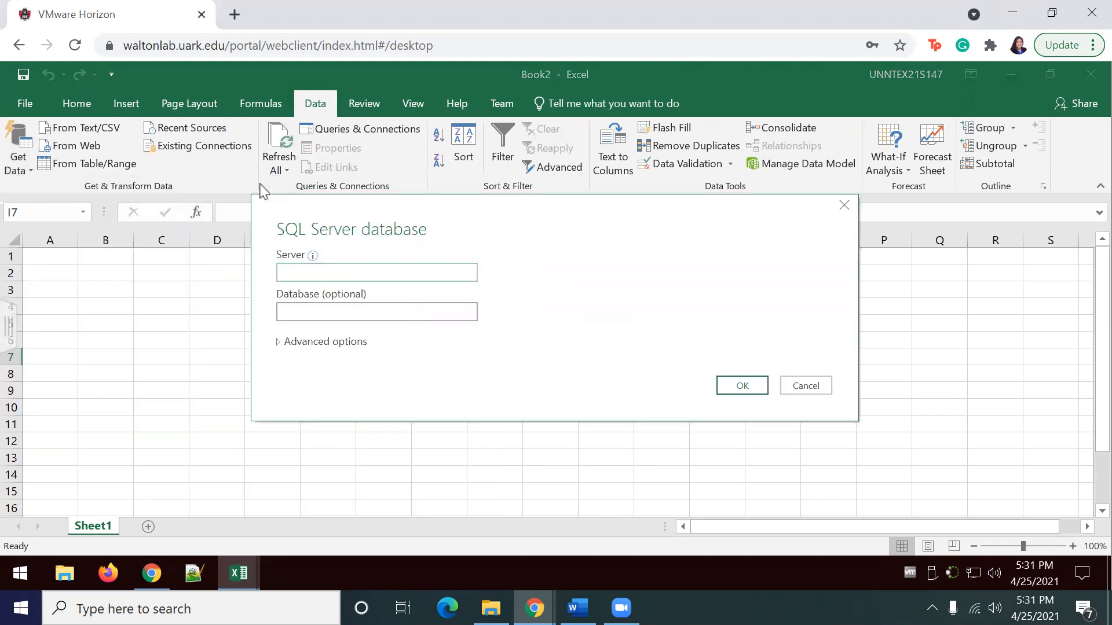
left_click_drag(380, 219, 409, 133)
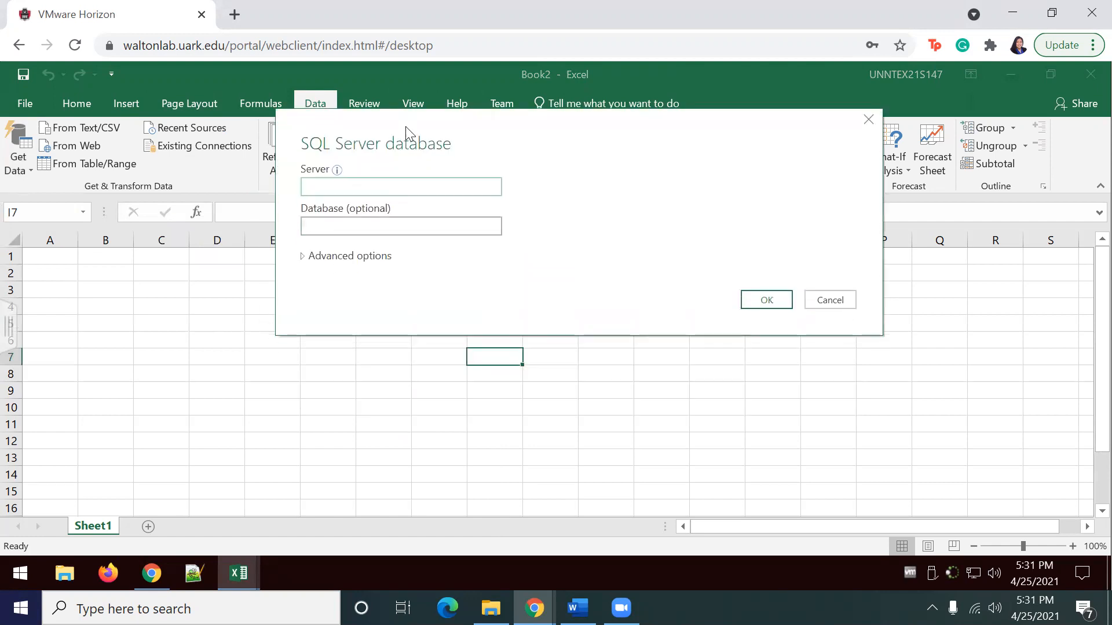
Step: Enter server essql1.walton.uark.edu, database WCOB_DILLARDS and the SQL statement "SELECT State, COUNT(Store) as NumStores FROM Store WHERE State <> 'U' GROUP BY State"
left_click(331, 249)
left_click(329, 249)
left_click(328, 249)
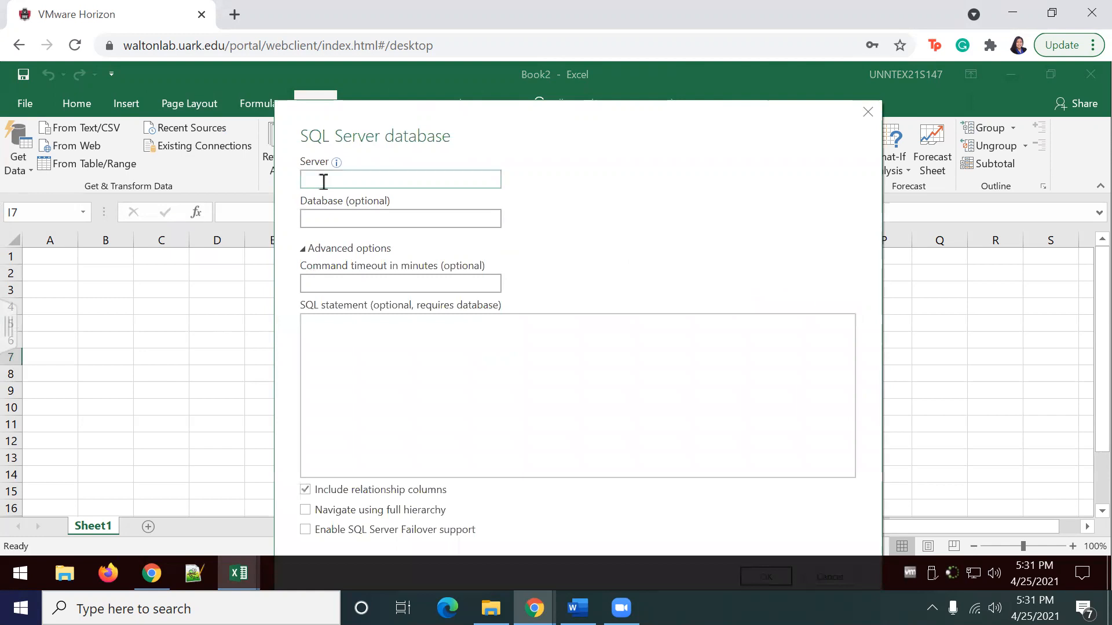
left_click(332, 216)
left_click(361, 345)
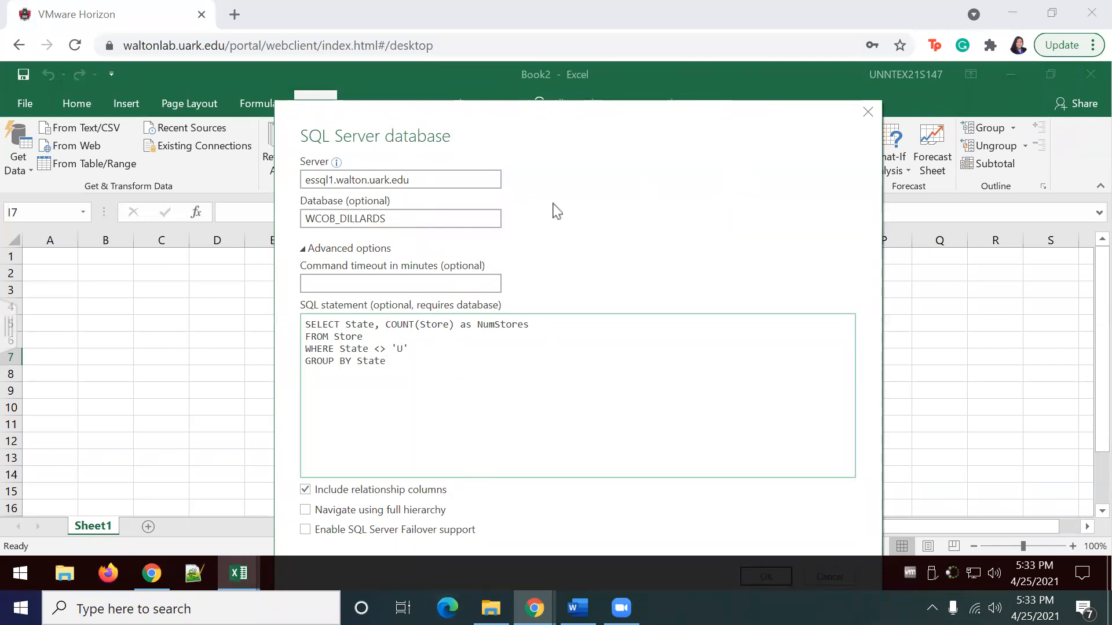
Step: Run the SQL query and load its State and NumStores results into the workbook
left_click_drag(578, 133, 540, 61)
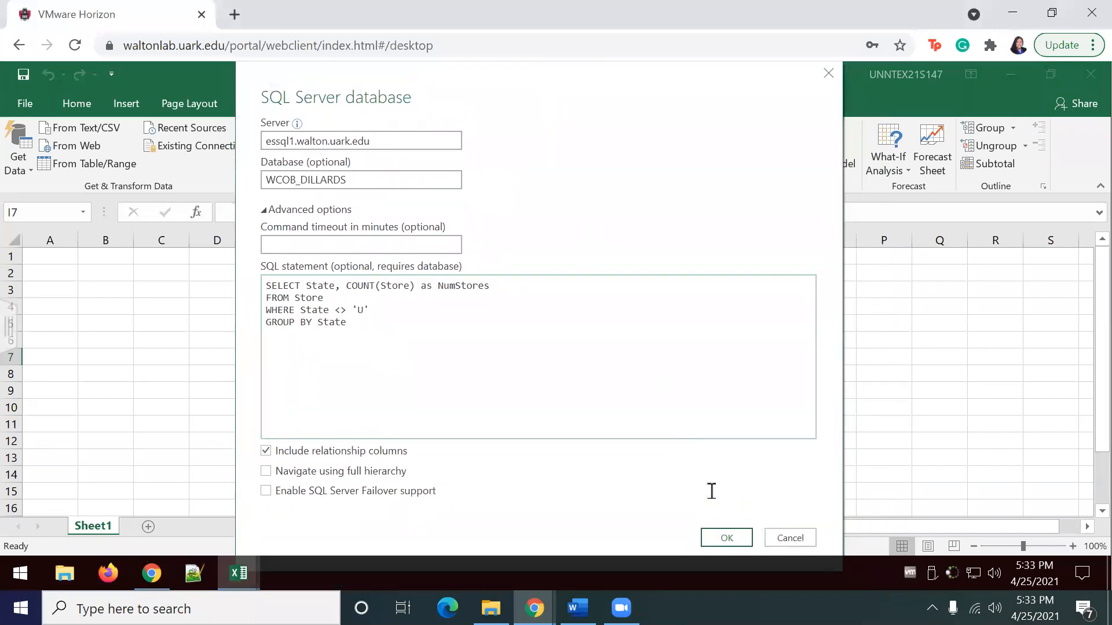
left_click(721, 537)
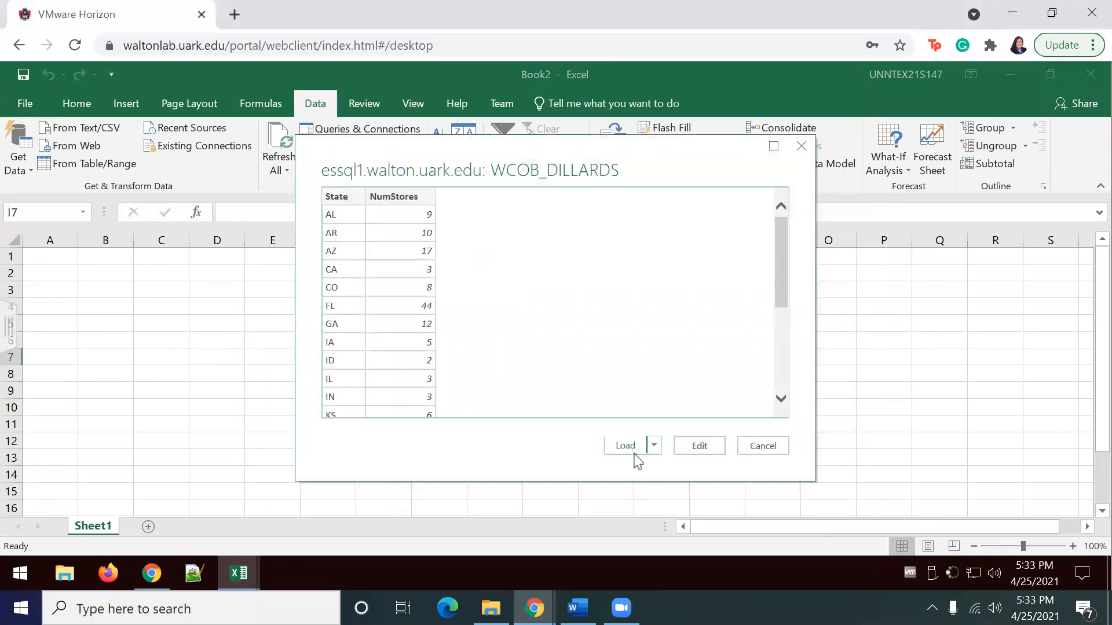
left_click(625, 445)
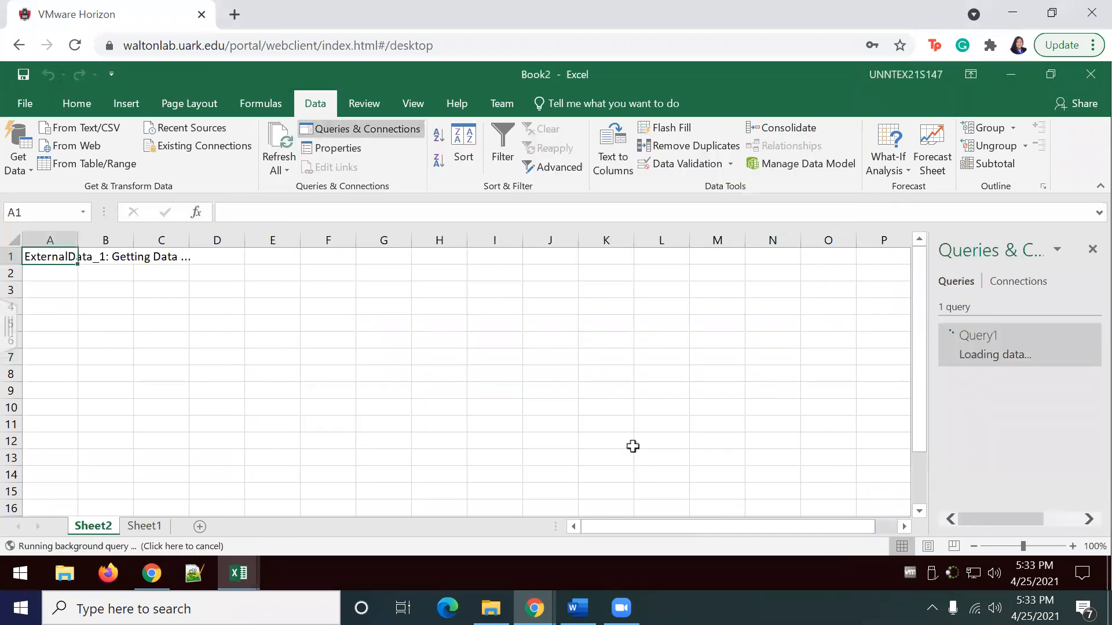
left_click(54, 343)
left_click_drag(919, 323, 1008, 392)
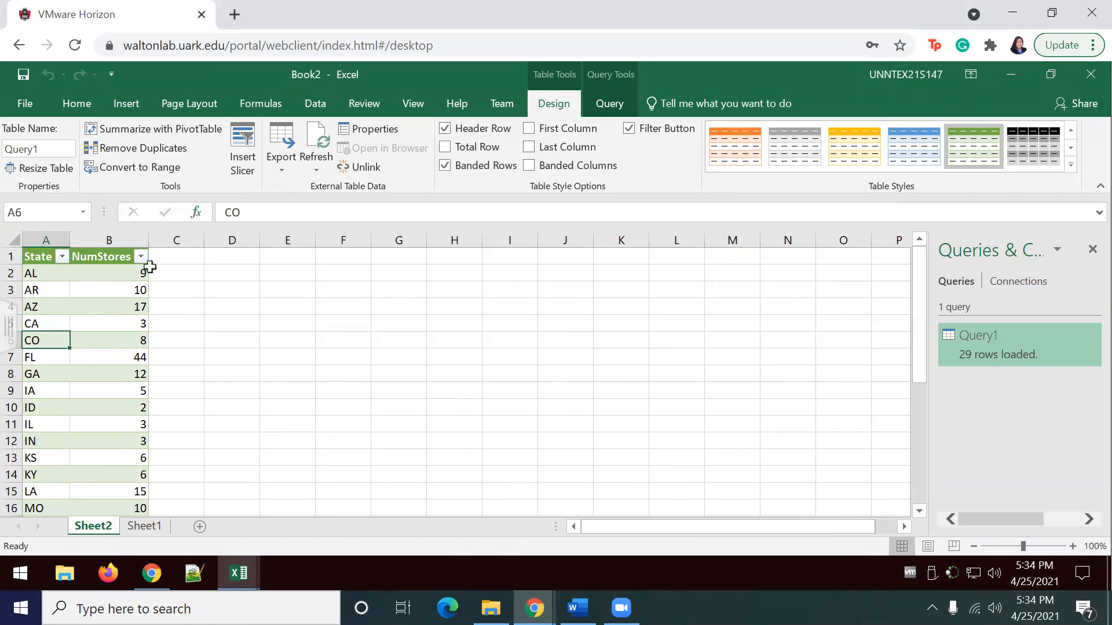
Step: Add a "Sales Tax Rate" column header in C1 and autofit the column width to it
left_click(170, 258)
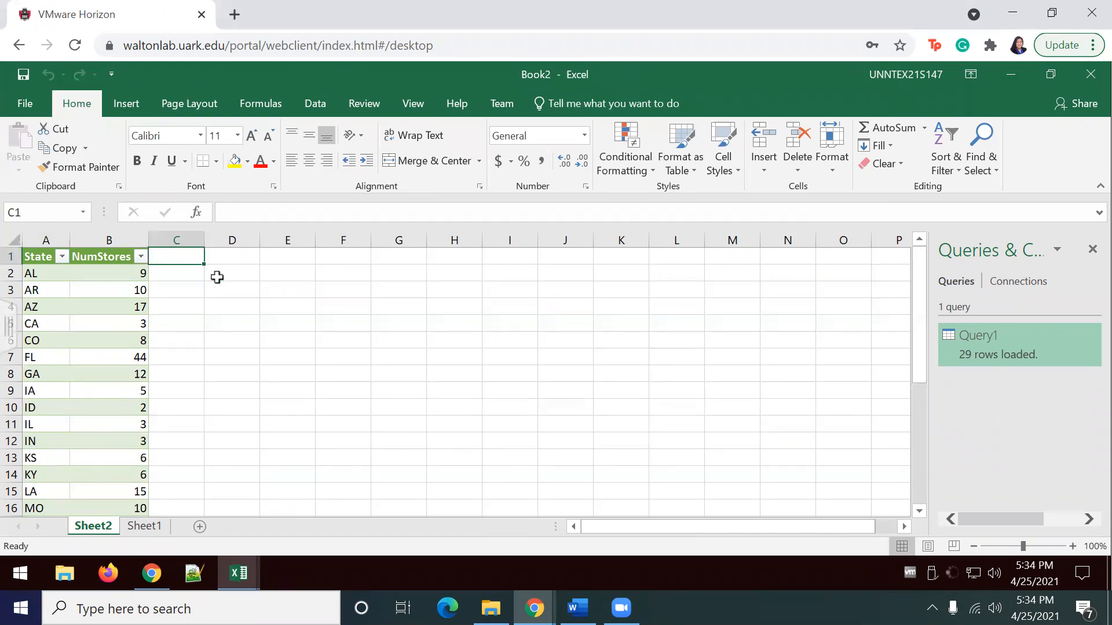
type("s Tax Rate")
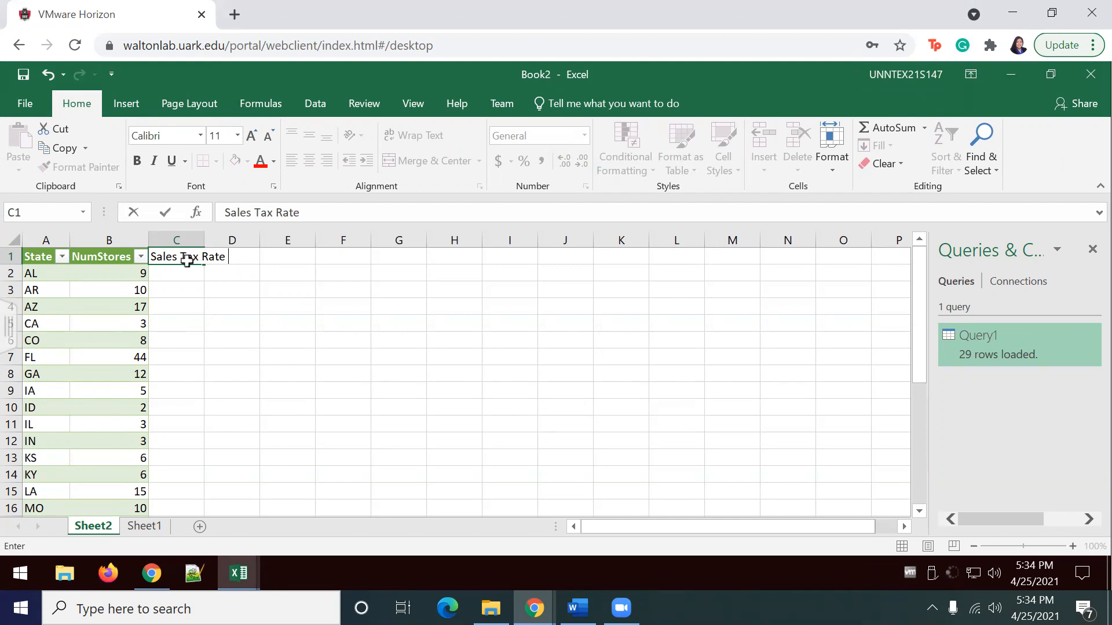
key("ctrl+Return")
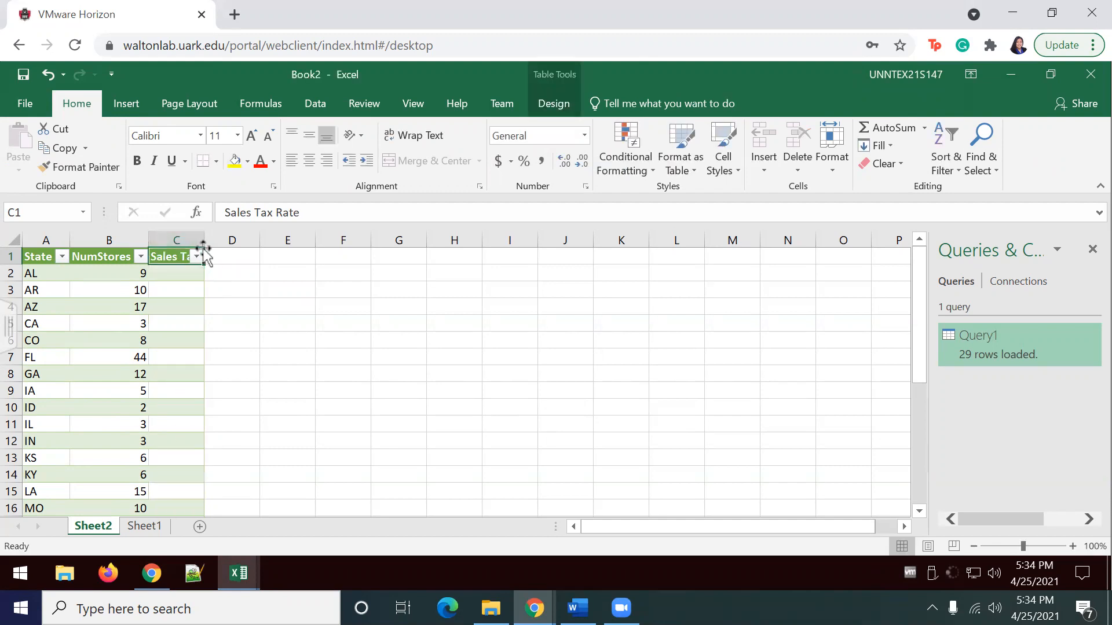
left_click(183, 244)
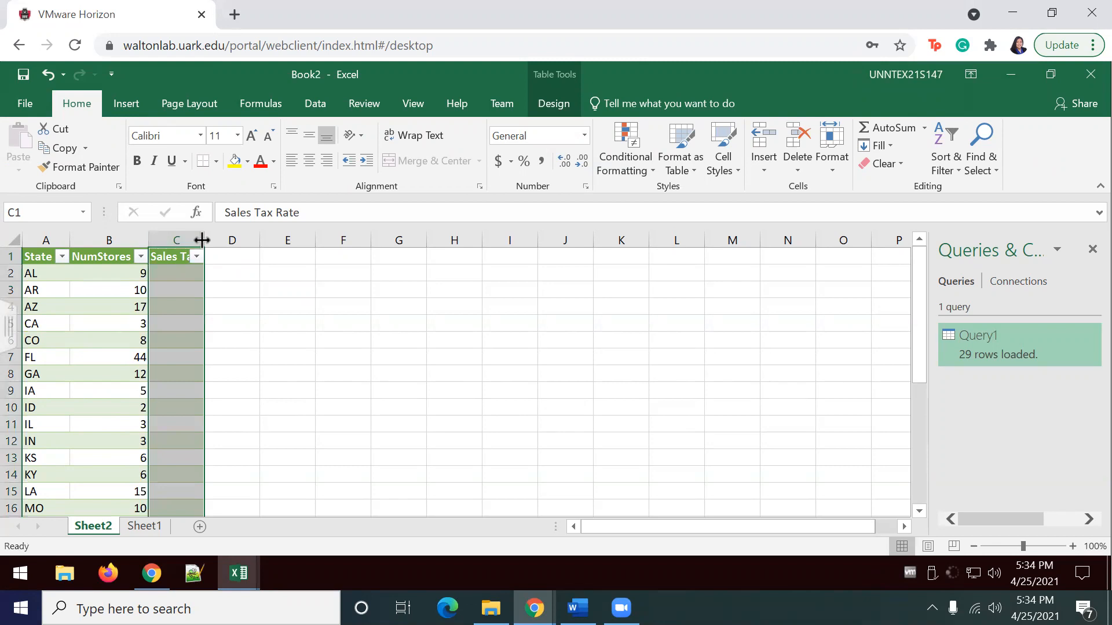
double_click(202, 239)
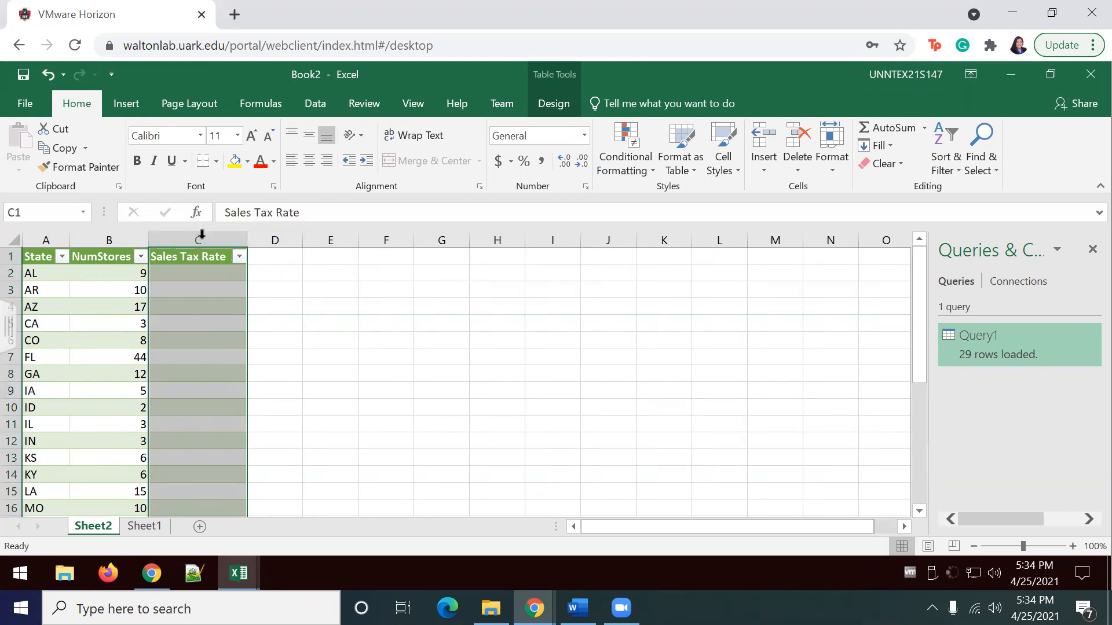
left_click(301, 315)
left_click(215, 279)
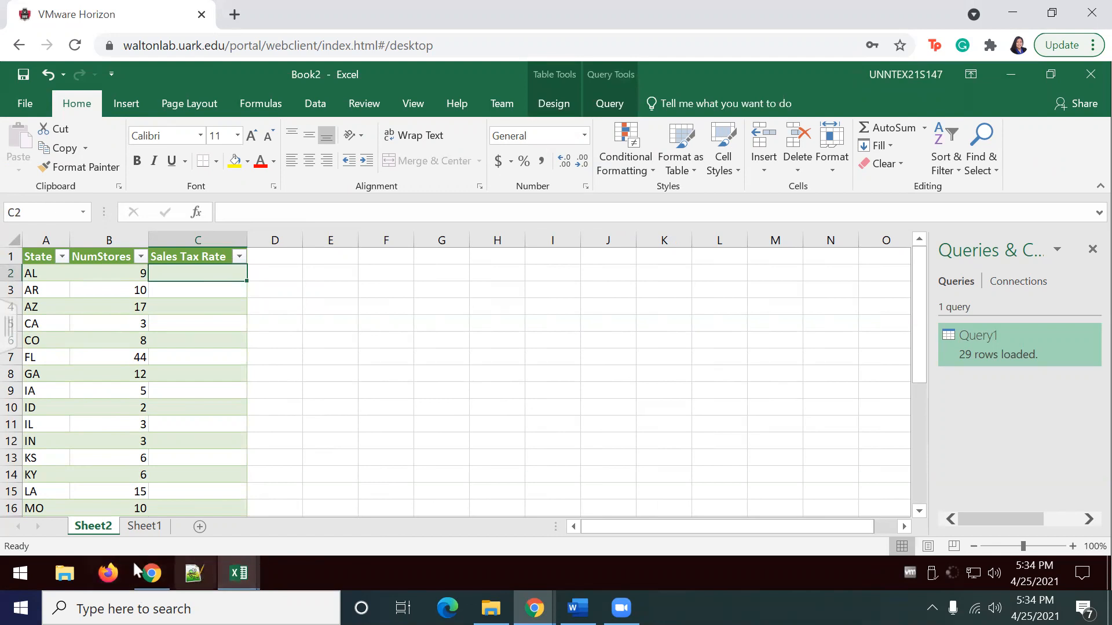
Step: Open the Ch_9_State_SalesTax.xlsx workbook from the Downloads folder
left_click(64, 573)
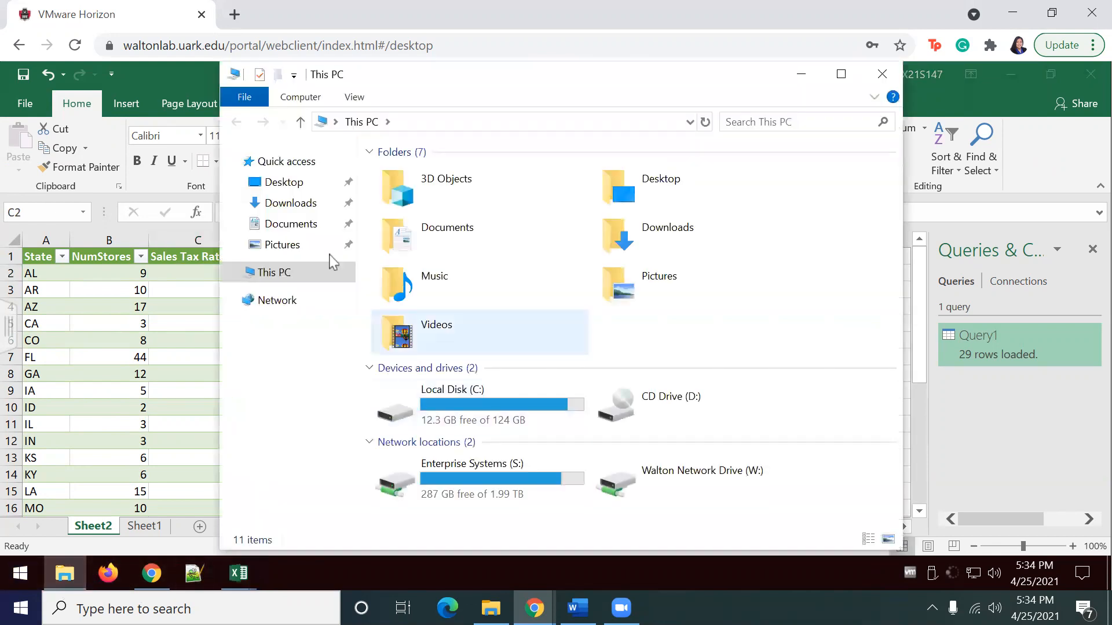
left_click(290, 203)
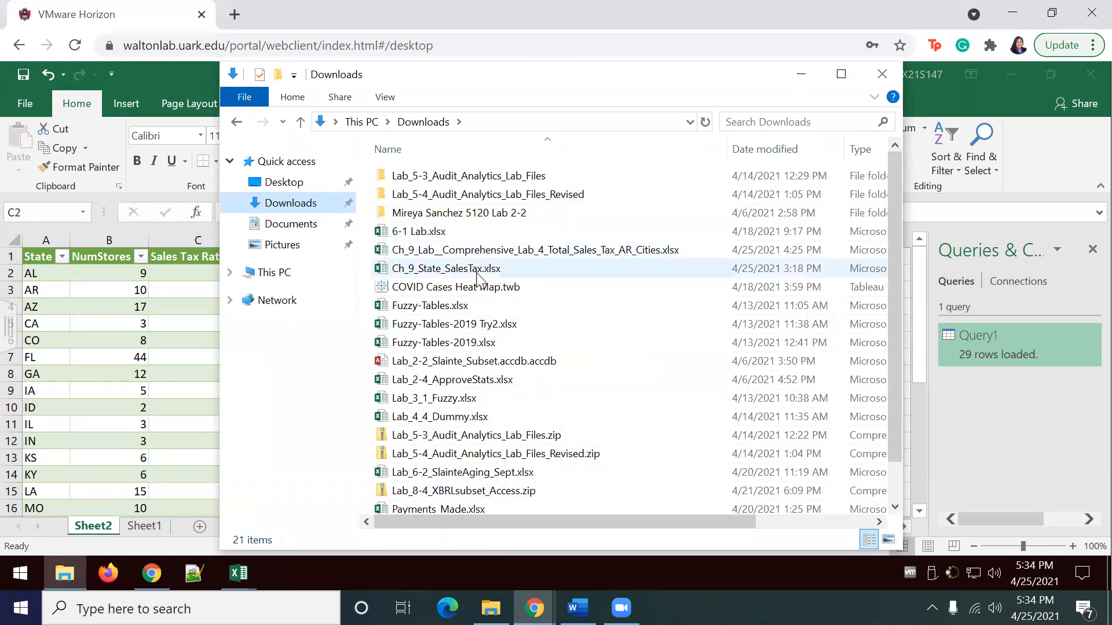
double_click(412, 269)
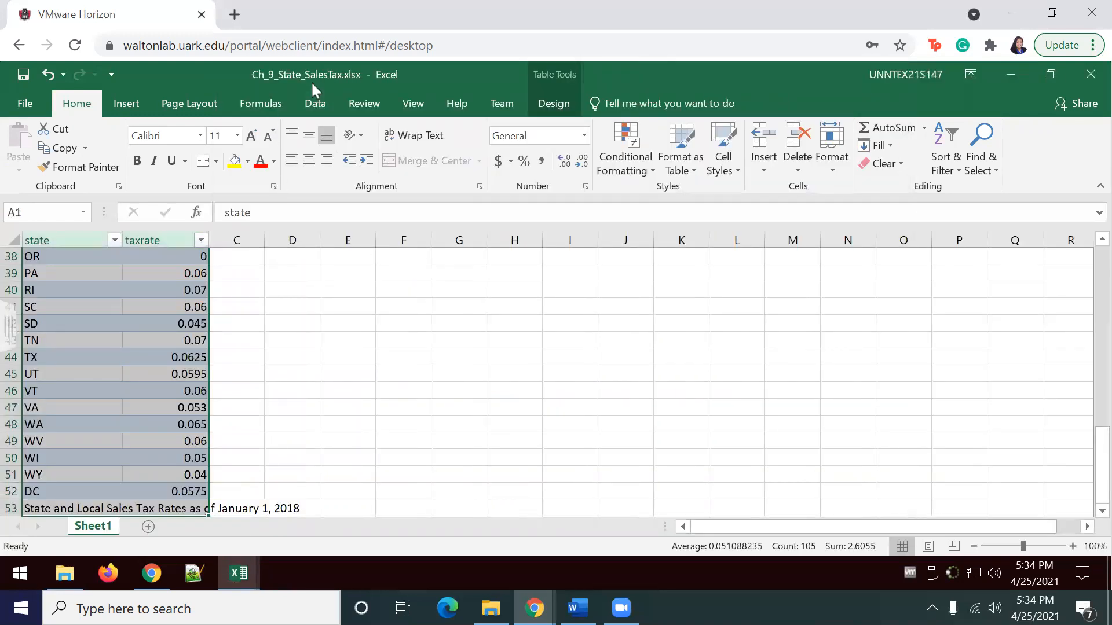
Step: Copy the whole state and taxrate table, including its header row and footnote
left_click(315, 306)
scroll(315, 306, "up", 10)
scroll(315, 306, "up", 3)
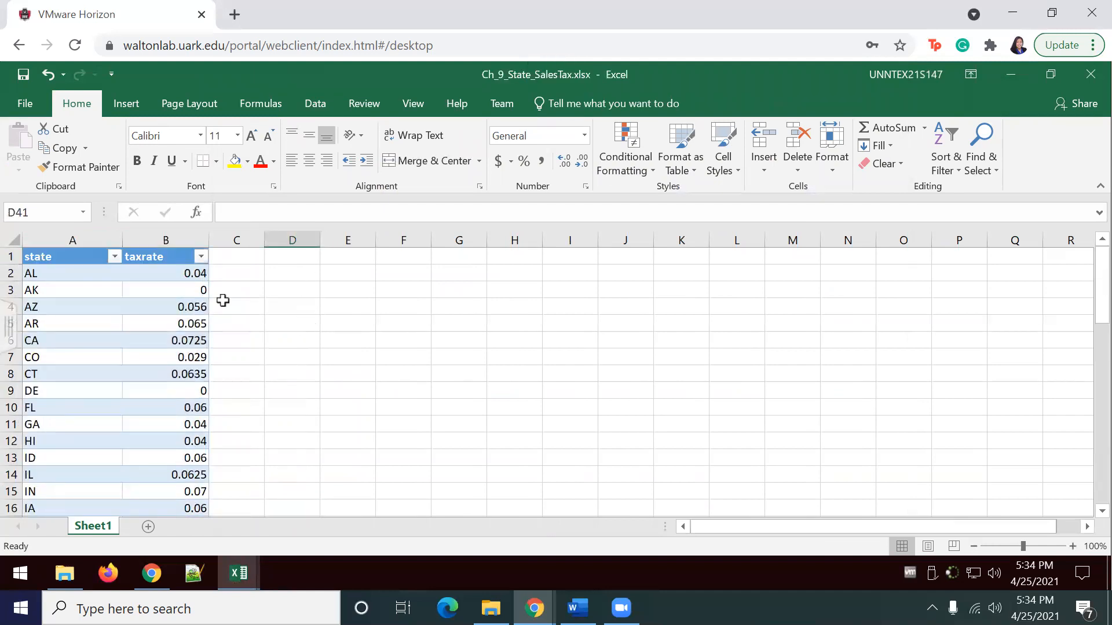
left_click(62, 258)
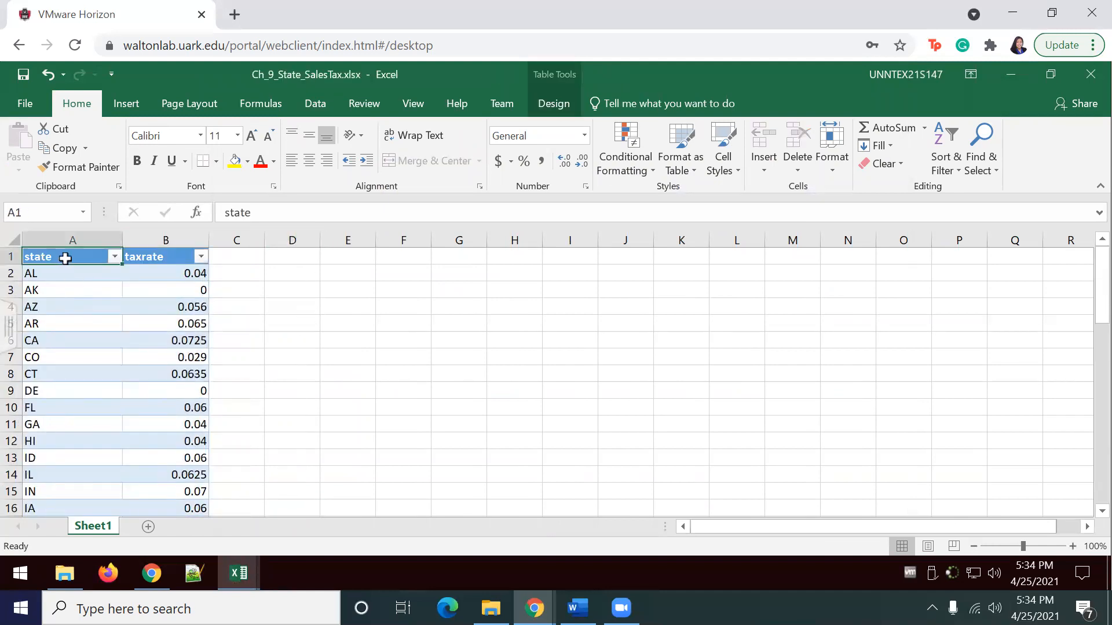
key("ctrl+shift+Down")
key("ctrl+shift+Right")
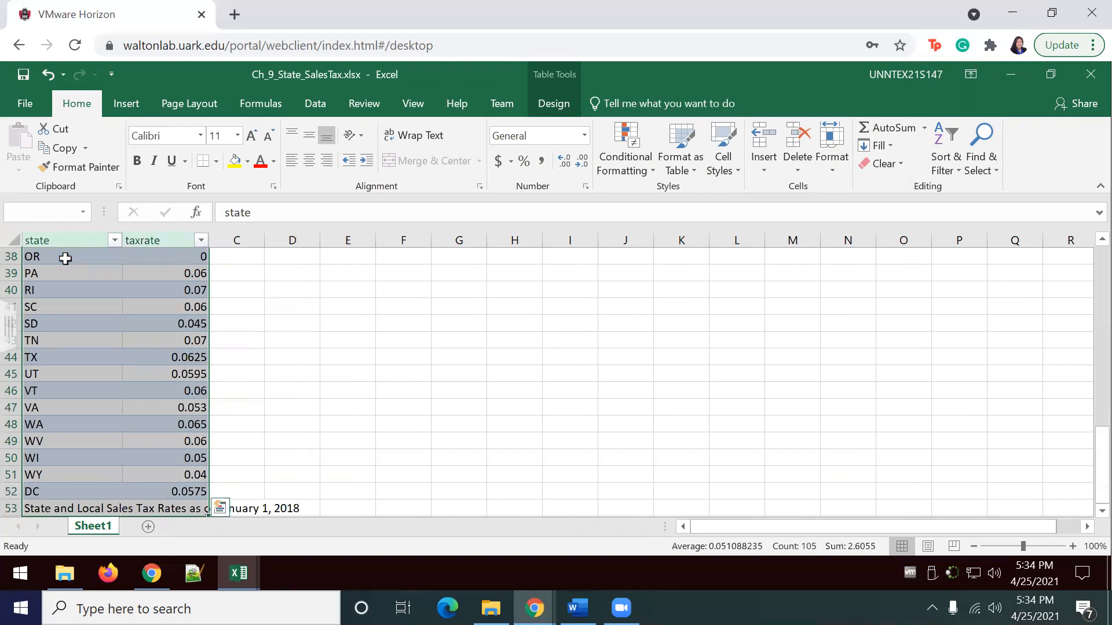
key("ctrl+c")
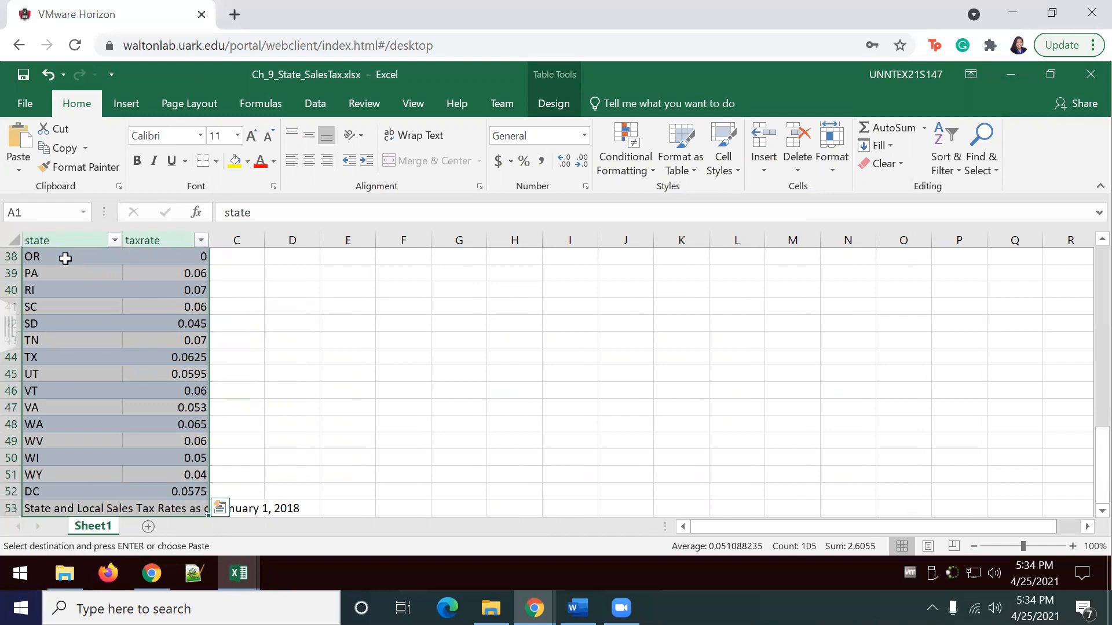
Step: Switch back to the Book2 workbook and paste the copied tax rate table at cell E1 of Sheet2
left_click(238, 573)
left_click(316, 498)
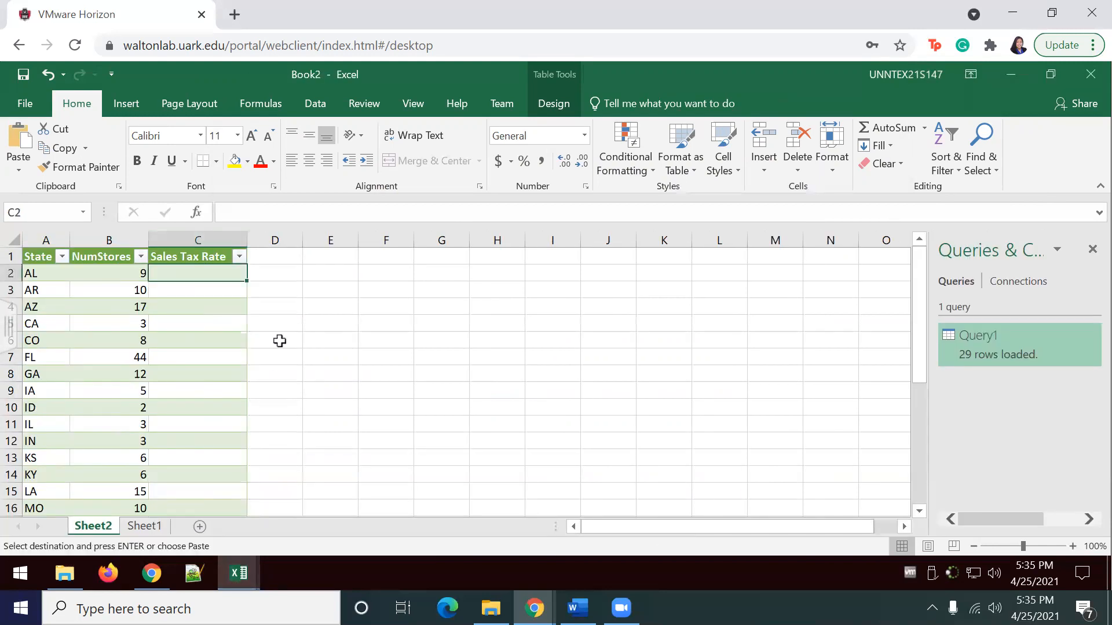
left_click(144, 528)
left_click(92, 527)
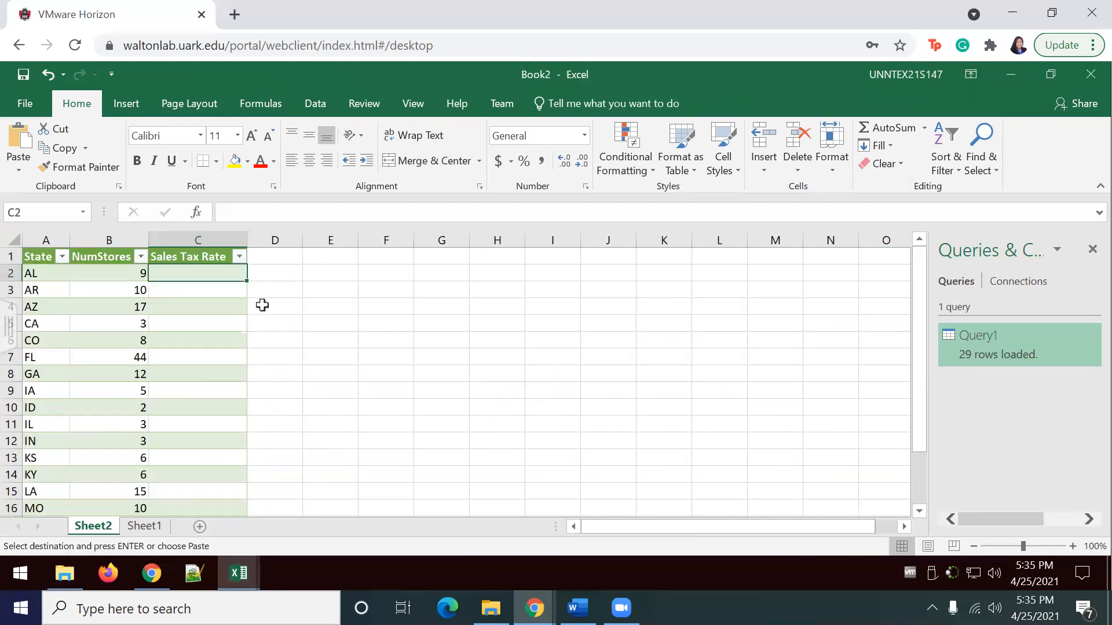
left_click(326, 256)
key("ctrl+v")
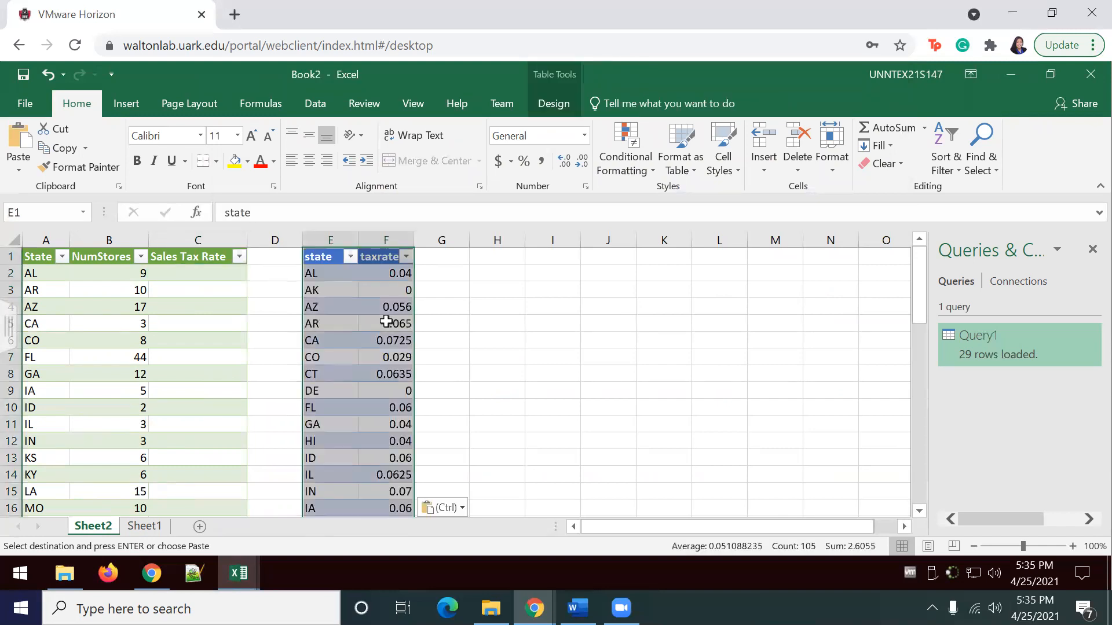
Step: Clear the footnote "State and Local Sales Tax Rates as of January 1, 2018" from cell E53 below the pasted table
left_click(461, 311)
scroll(461, 339, "down", 15)
scroll(460, 341, "down", 4)
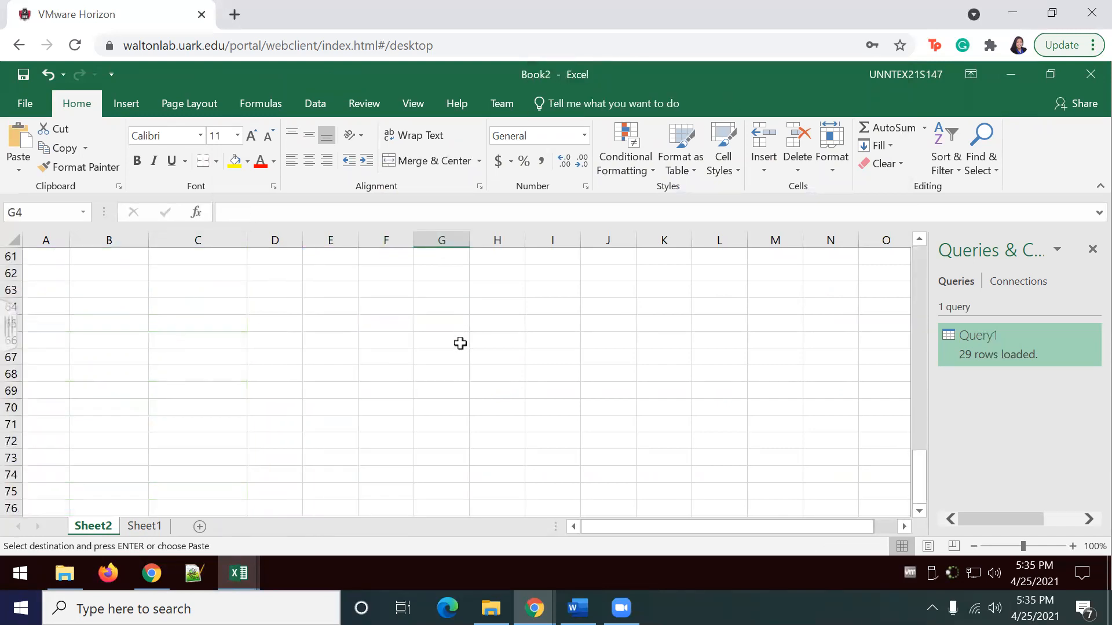
scroll(460, 341, "up", 10)
scroll(461, 342, "down", 4)
left_click(341, 327)
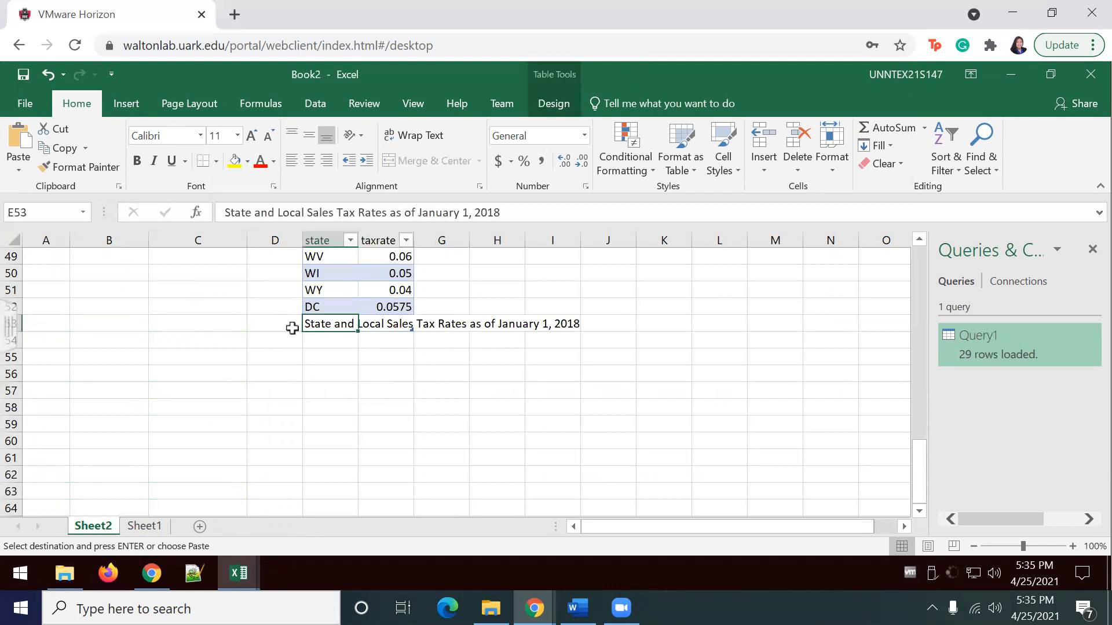
left_click(293, 323)
left_click_drag(323, 323, 567, 322)
right_click(567, 323)
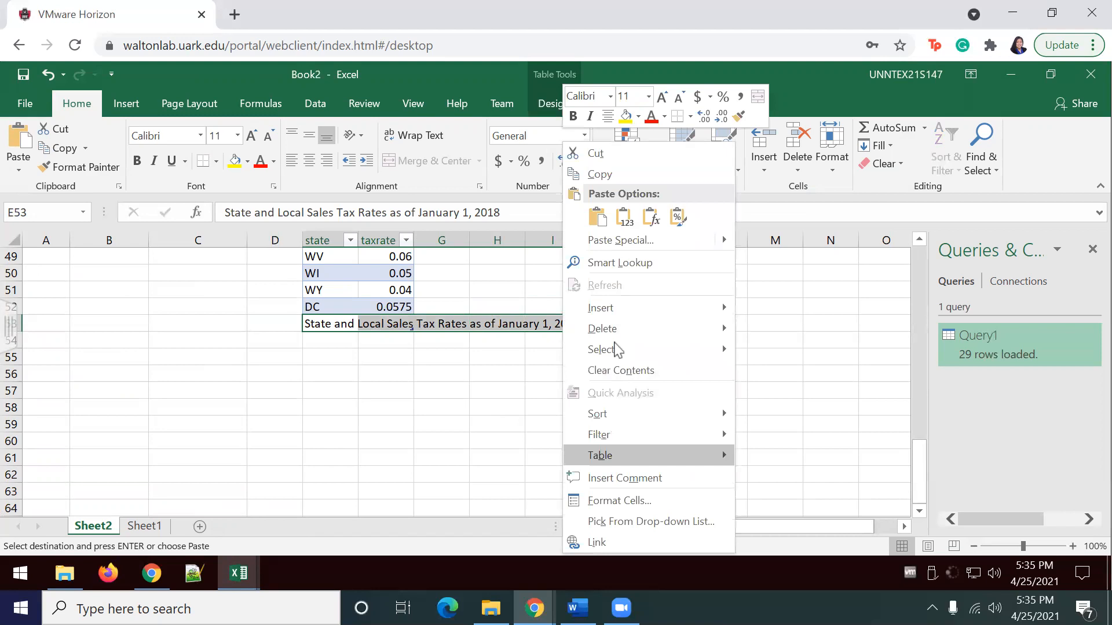
mouse_move(692, 327)
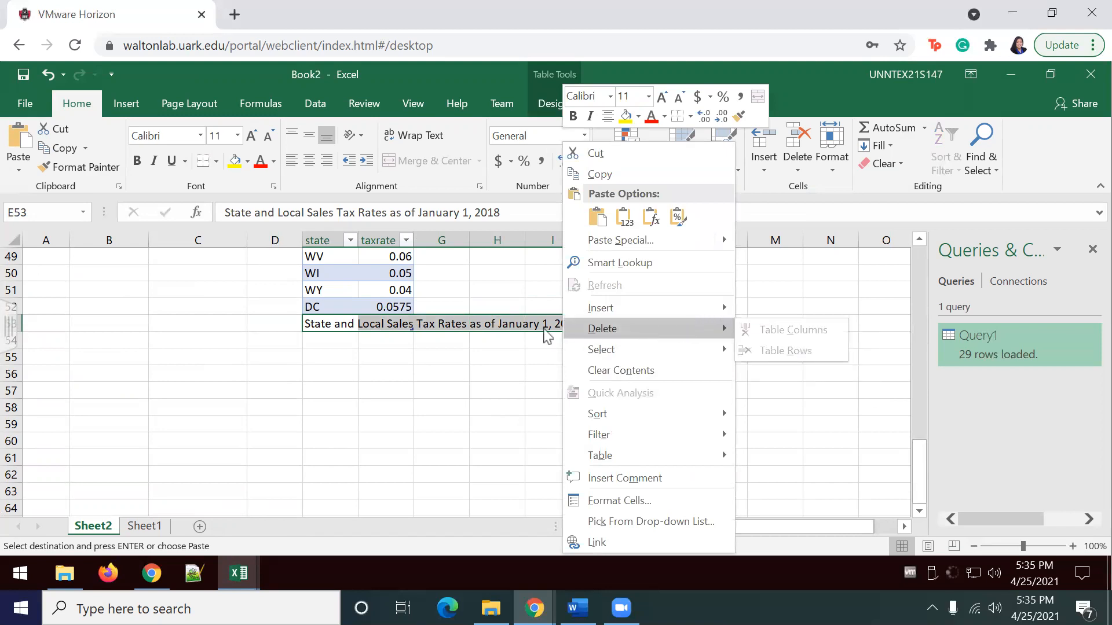
left_click(349, 329)
key("BackSpace")
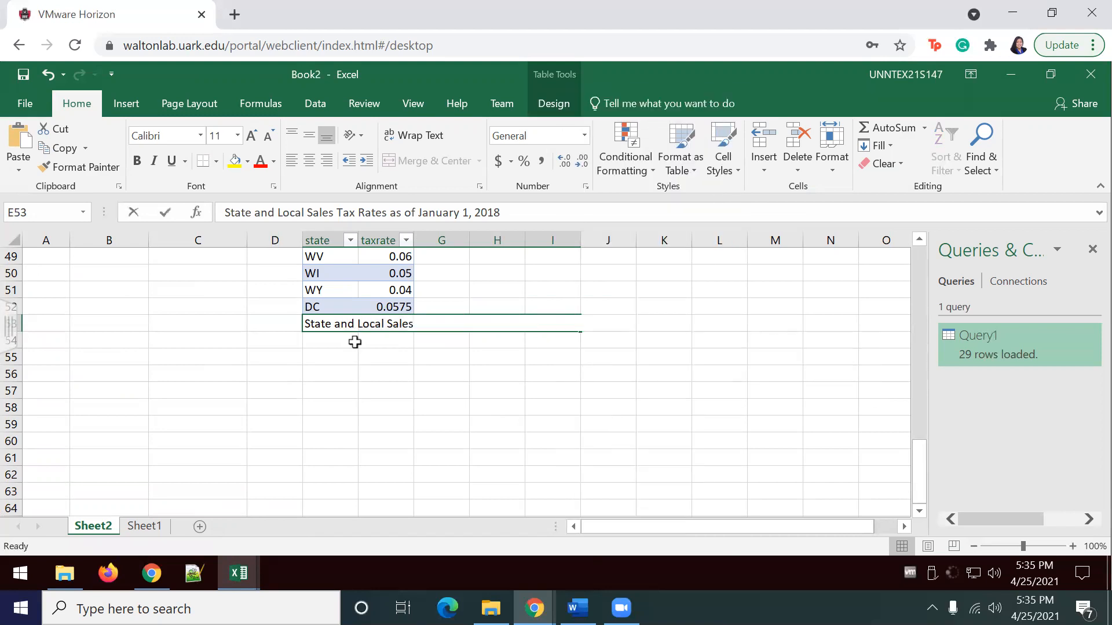
left_click(318, 359)
scroll(369, 341, "up", 16)
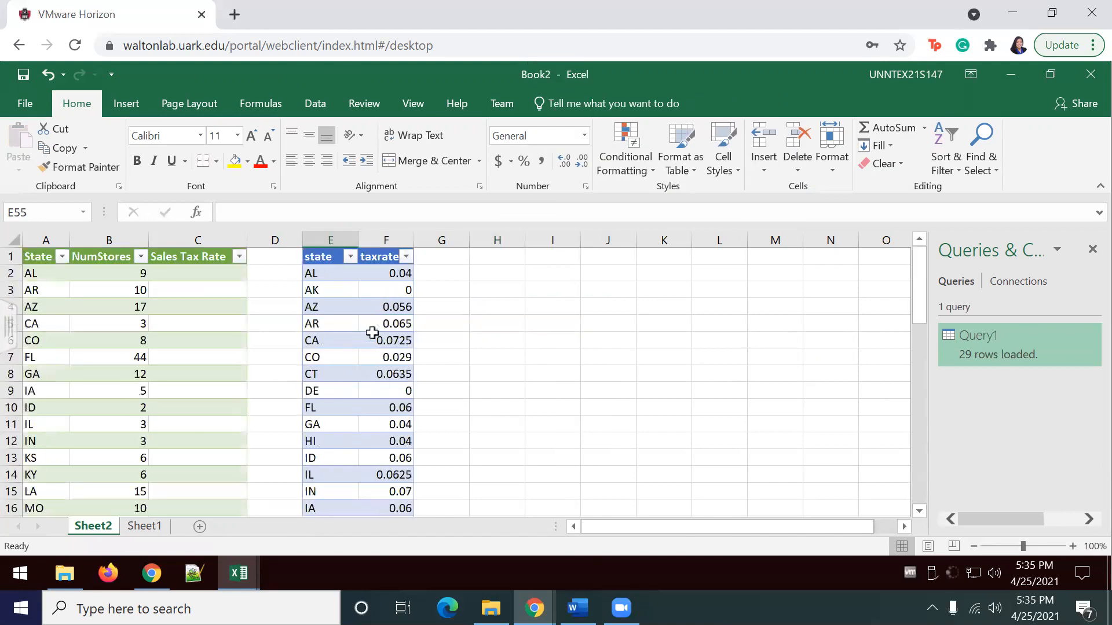
Step: Examine the last rows of the pasted state tax rate table
left_click(425, 356)
left_click(533, 320)
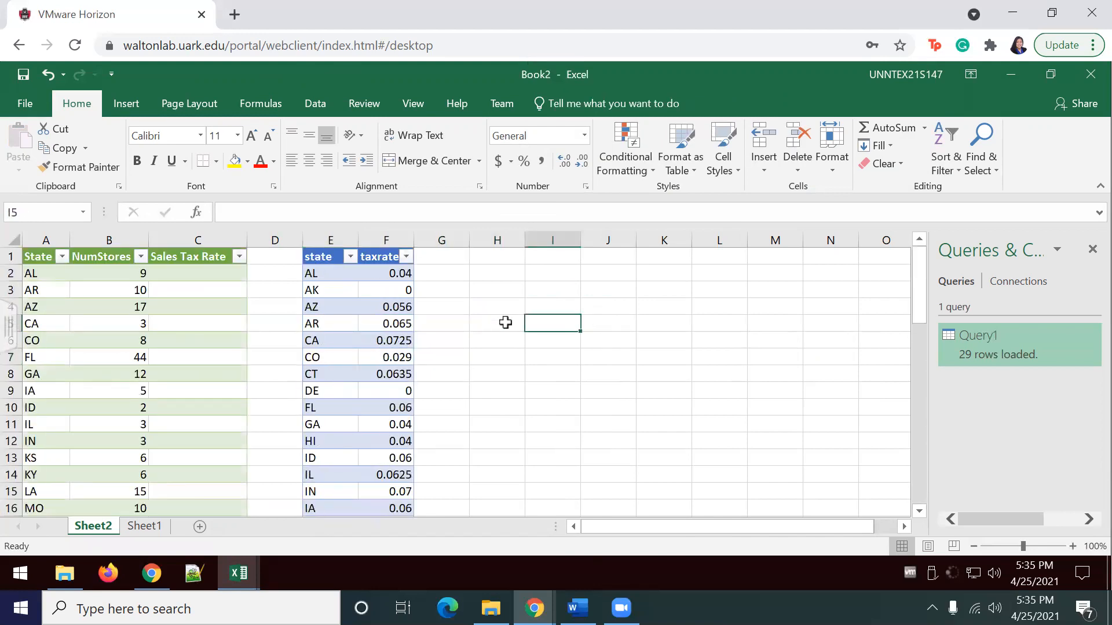
scroll(508, 319, "down", 8)
scroll(509, 319, "down", 6)
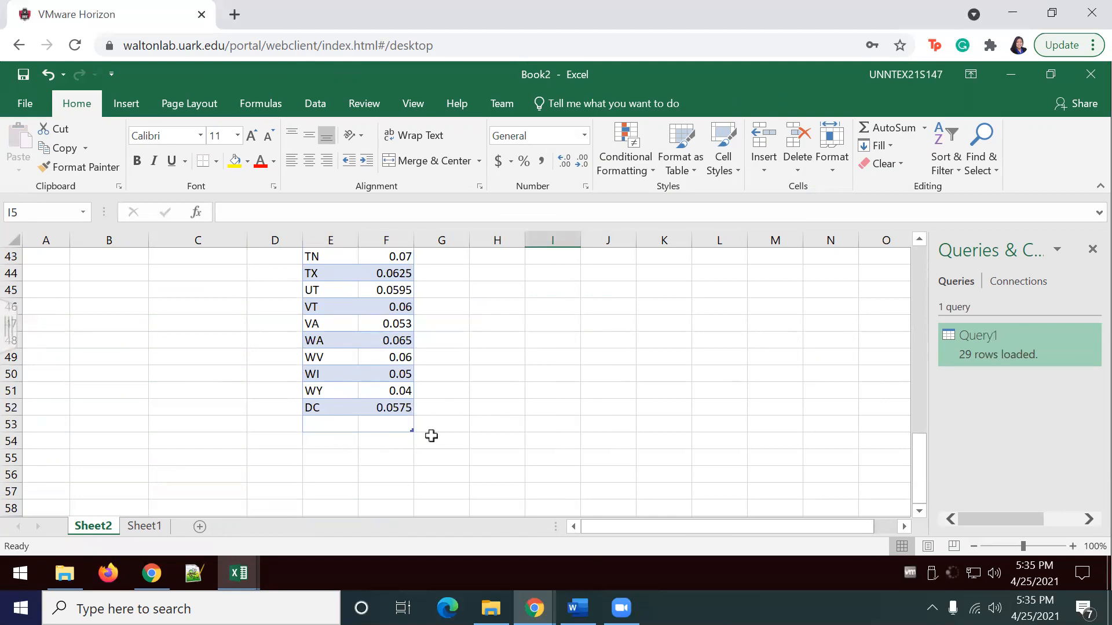
Step: Delete the empty last row 53 from the pasted state tax rate table on Sheet2
scroll(384, 369, "down", 4)
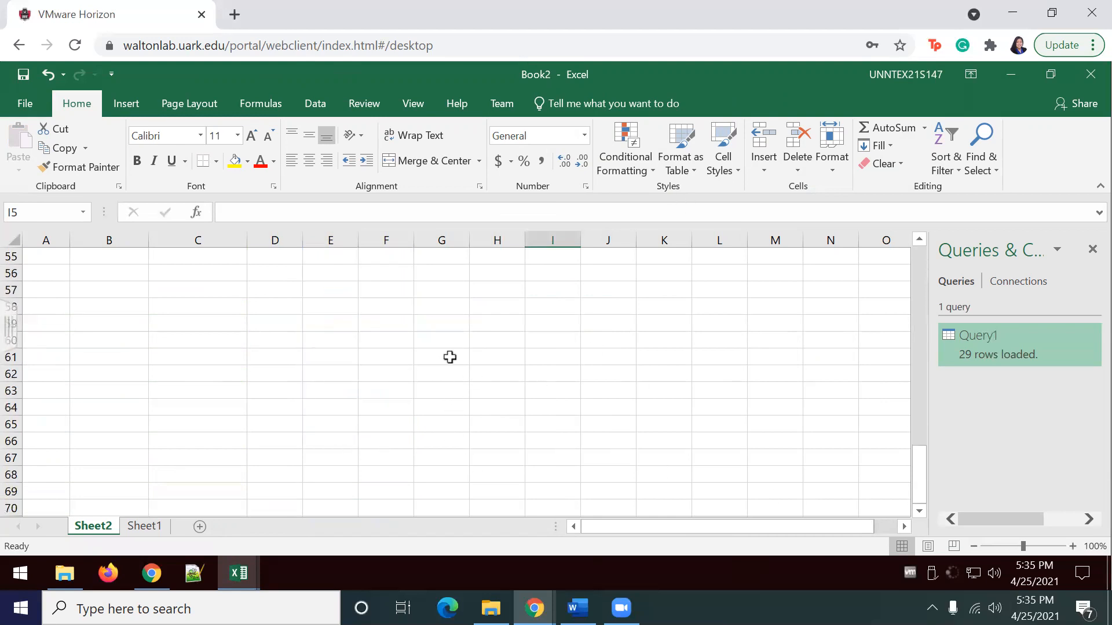
left_click_drag(916, 502, 923, 474)
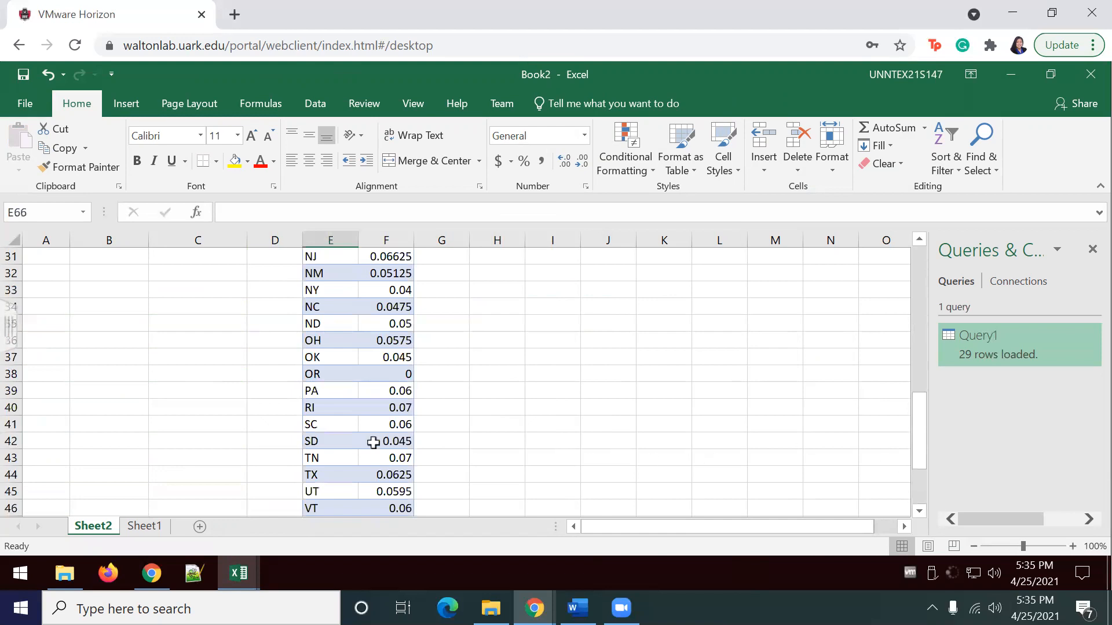
scroll(372, 442, "down", 6)
left_click(310, 325)
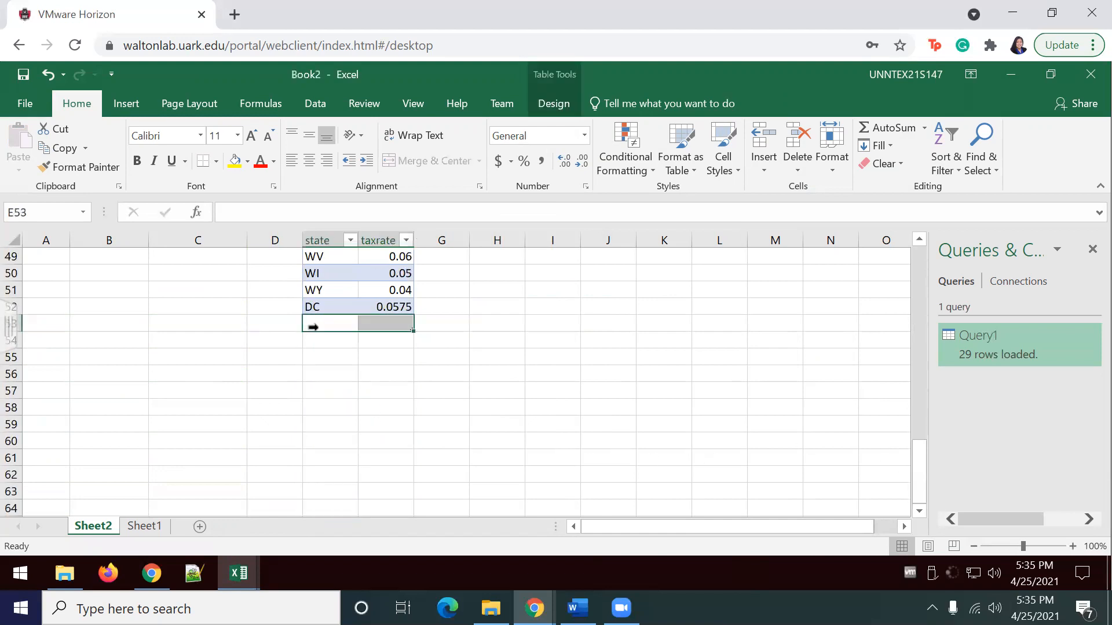
right_click(316, 324)
mouse_move(378, 342)
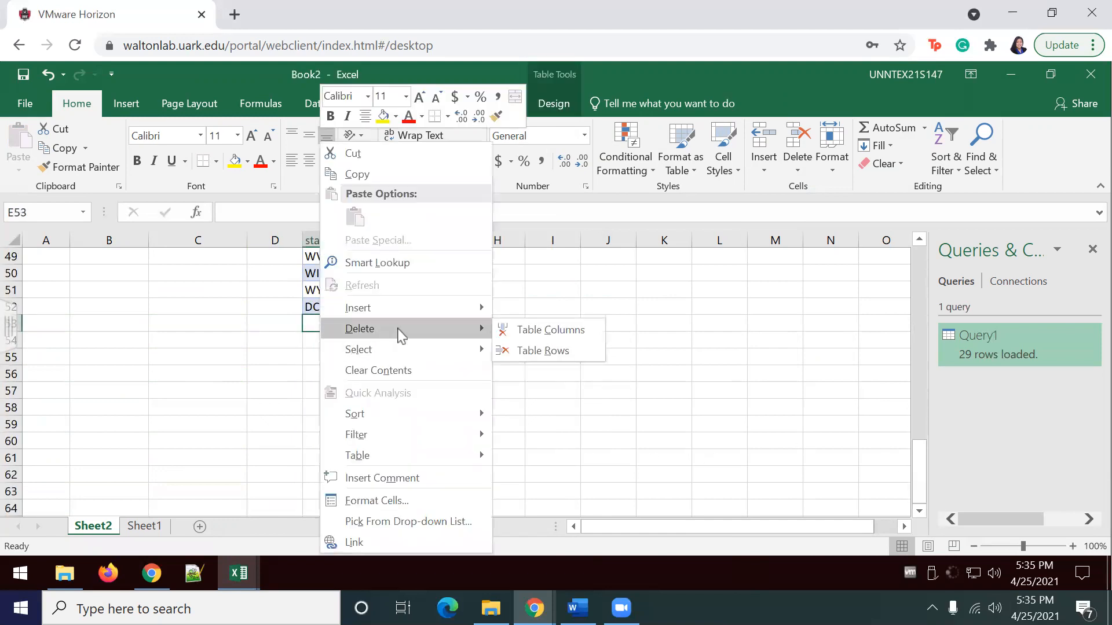
left_click(527, 354)
left_click(479, 350)
scroll(479, 349, "up", 16)
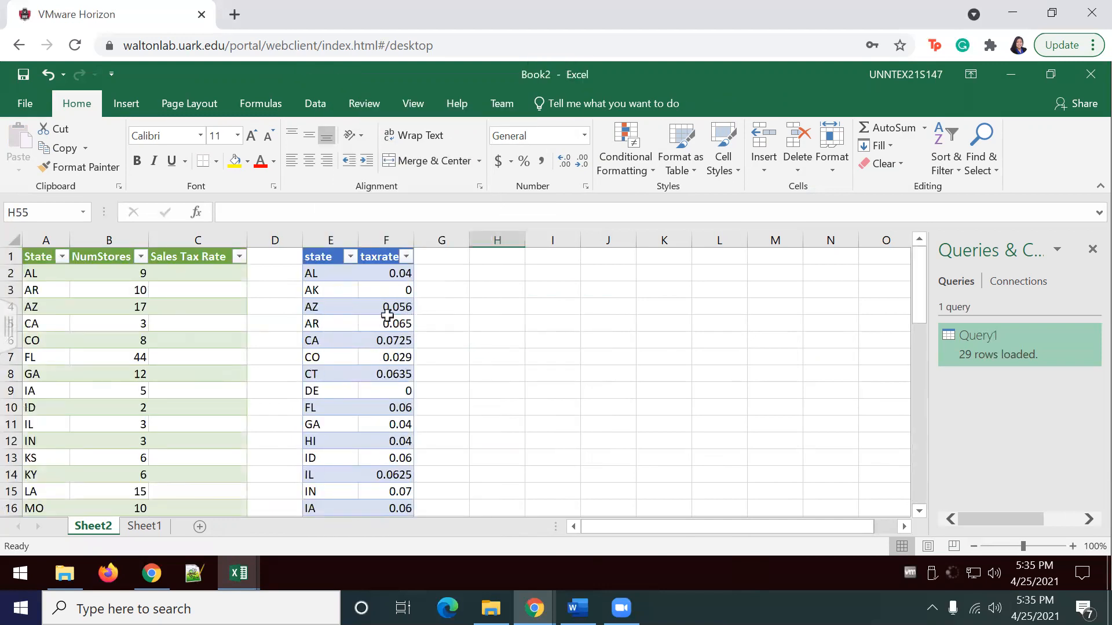
left_click(233, 269)
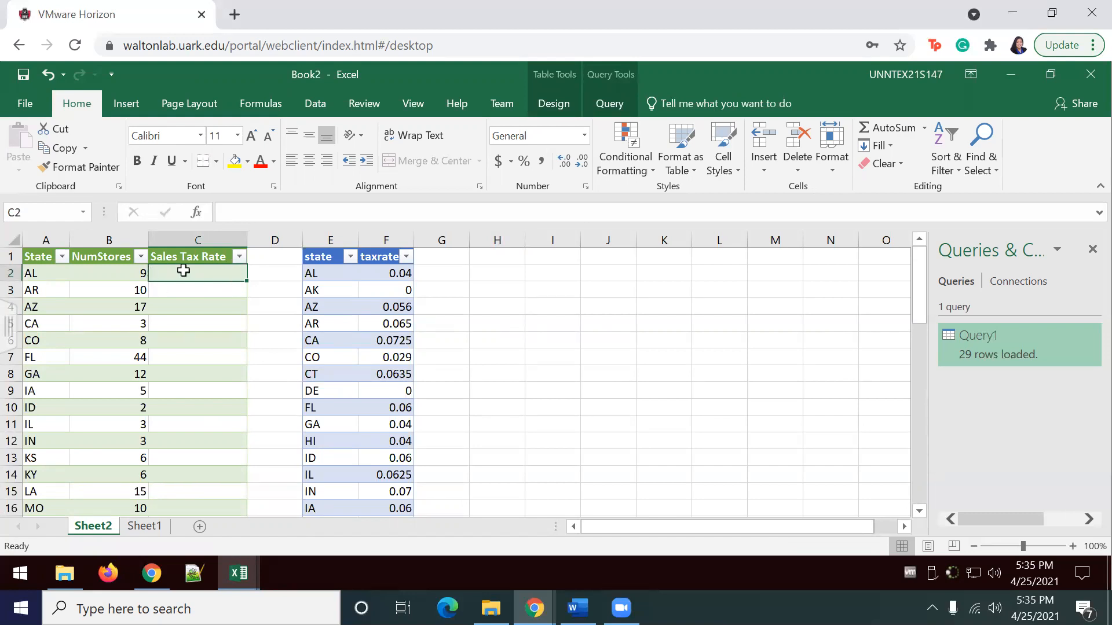
left_click(35, 276)
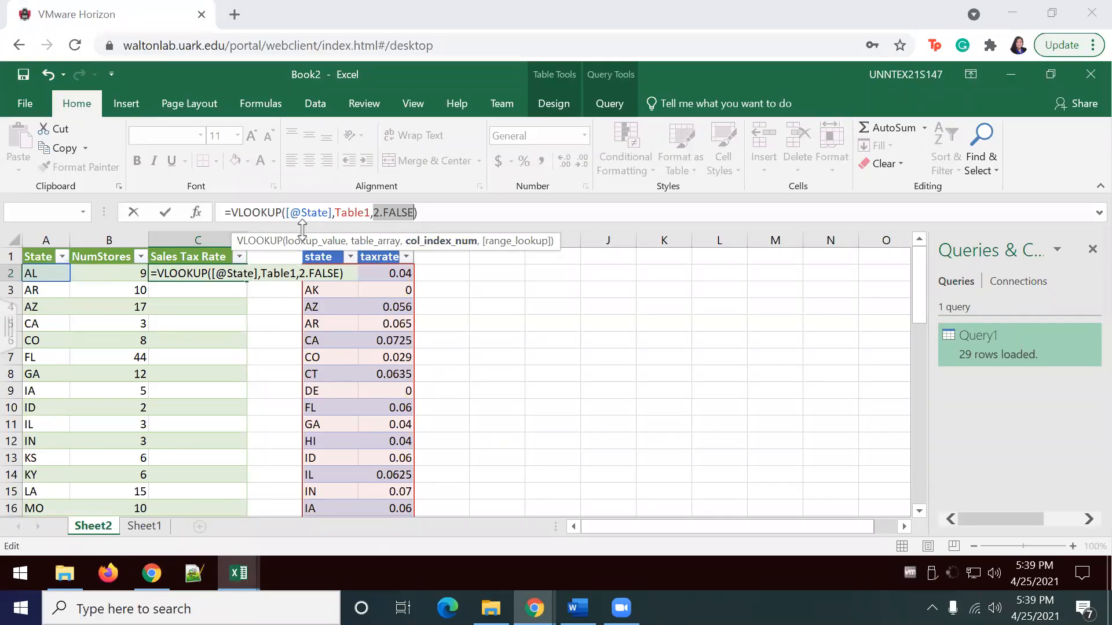
left_click(325, 212)
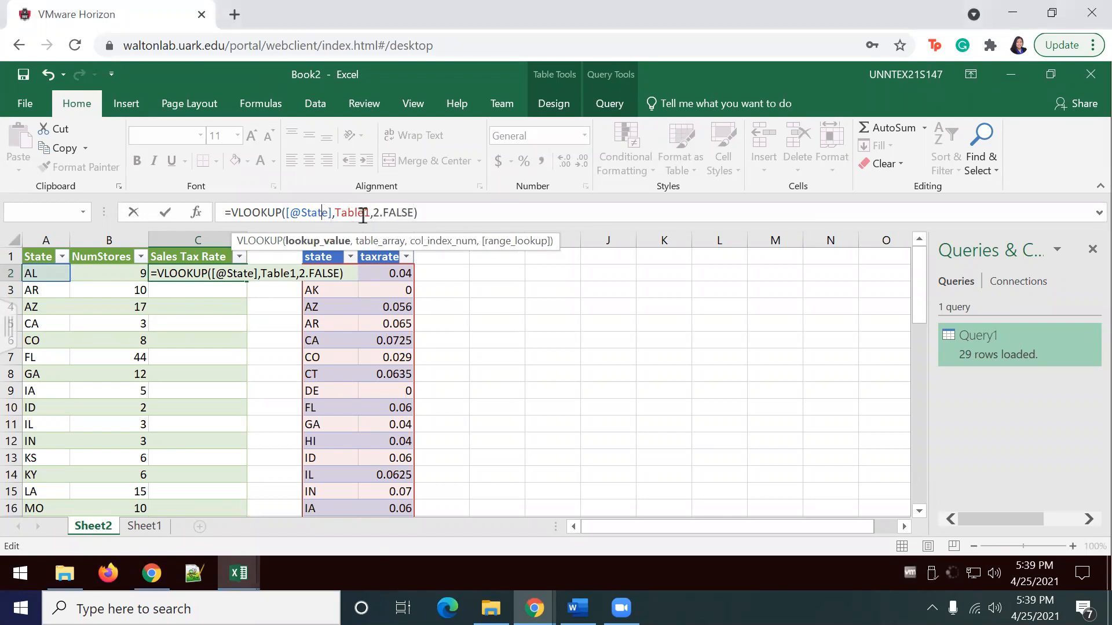
left_click(364, 213)
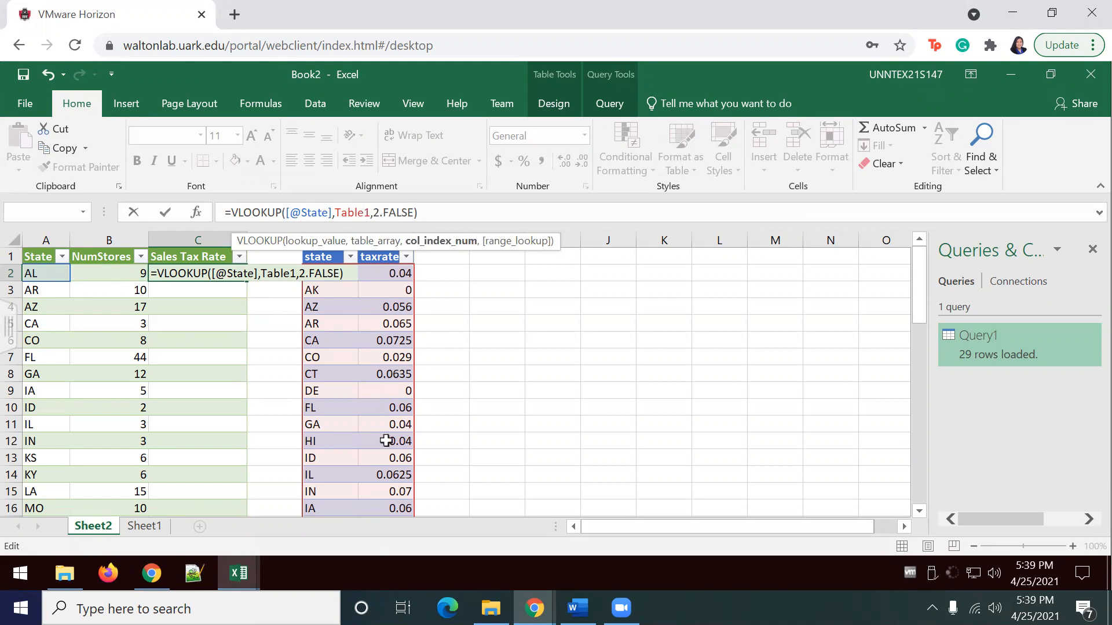
key("Return")
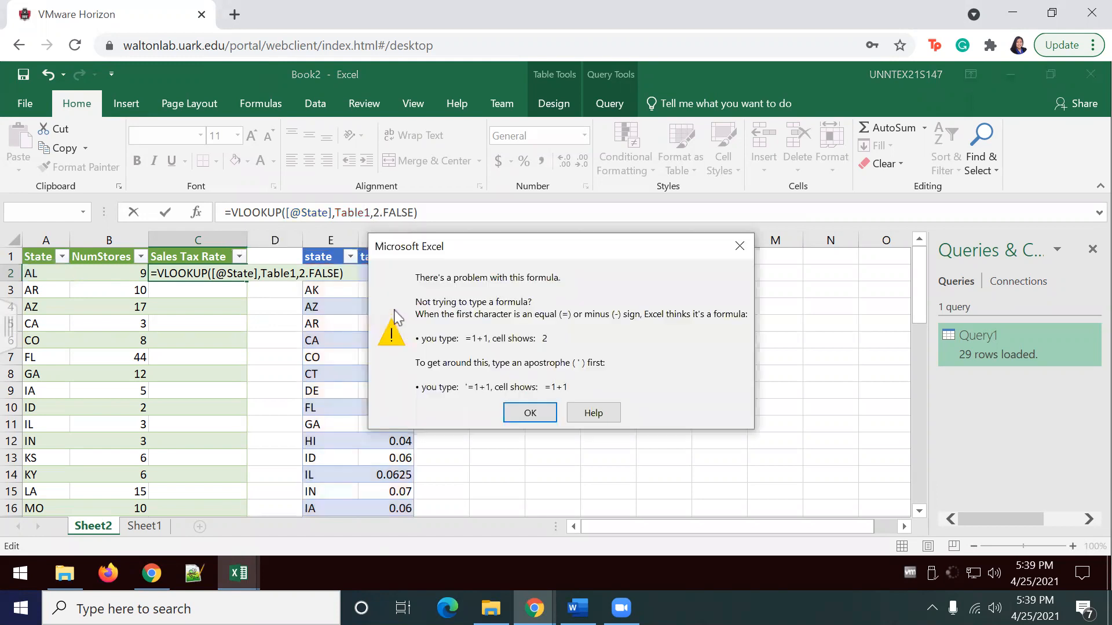
key("Return")
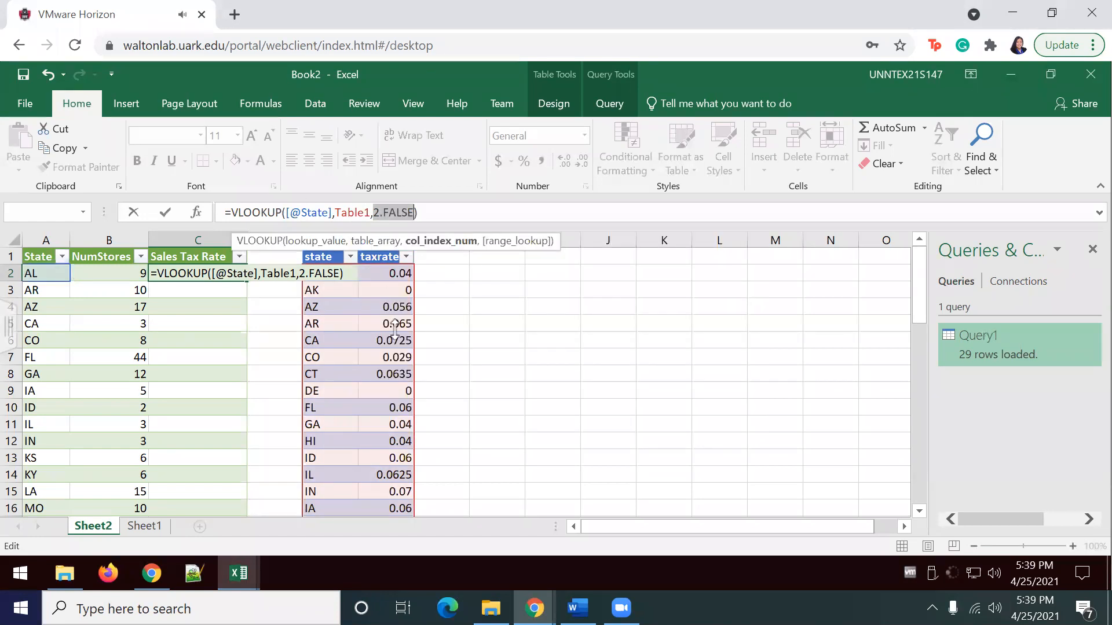
left_click(406, 212)
key("Return")
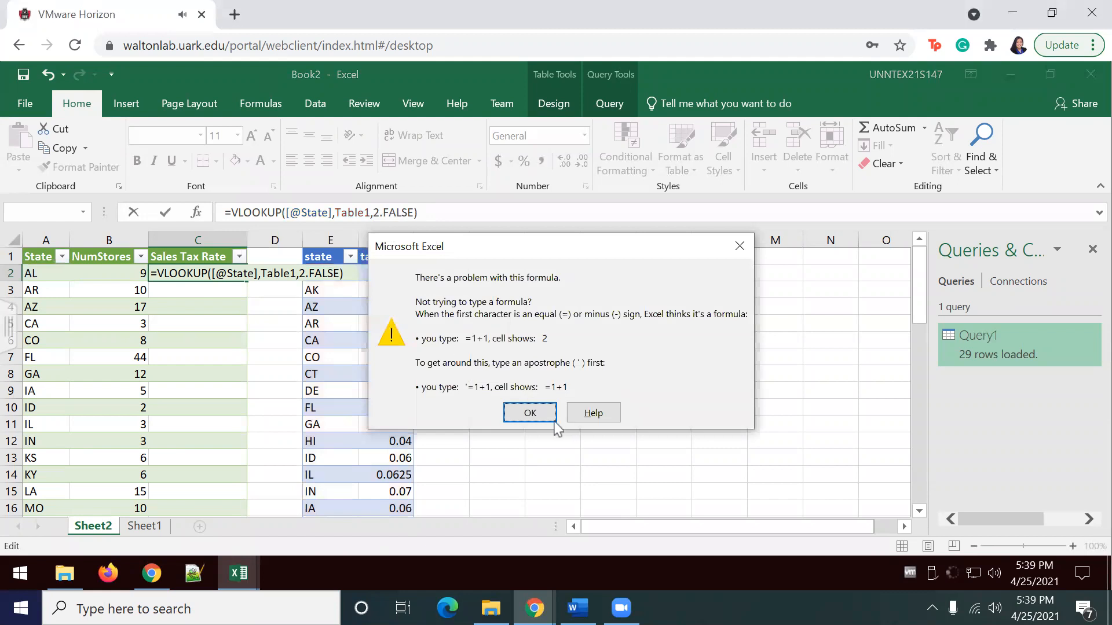
left_click(529, 413)
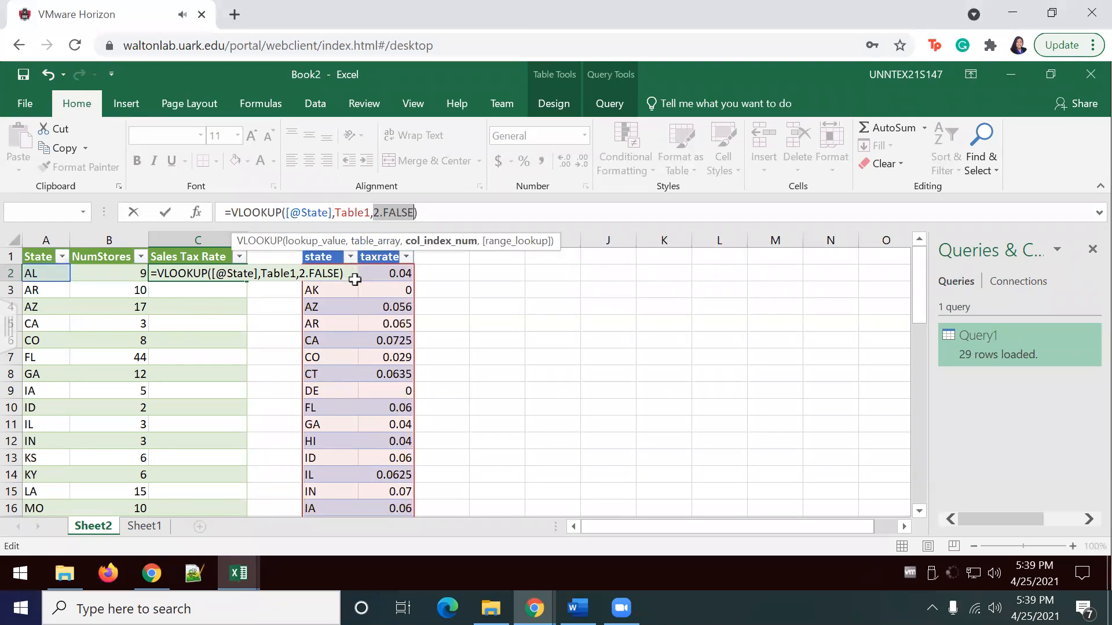
left_click(368, 213)
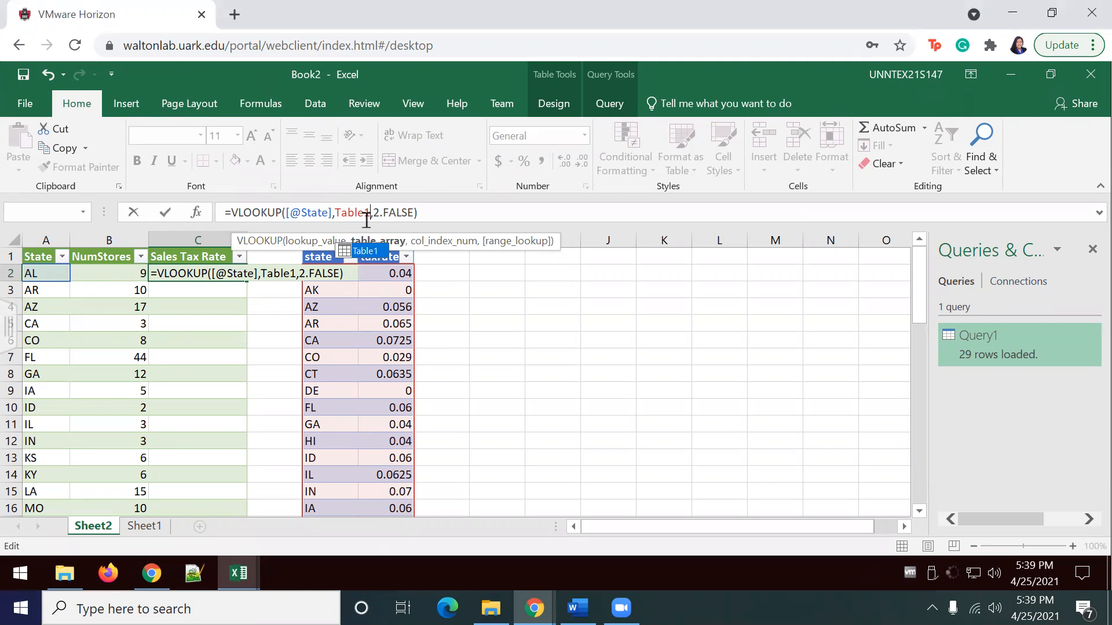
key("BackSpace")
key("BackSpace")
key("BackSpace")
key("BackSpace")
key("BackSpace")
key("BackSpace")
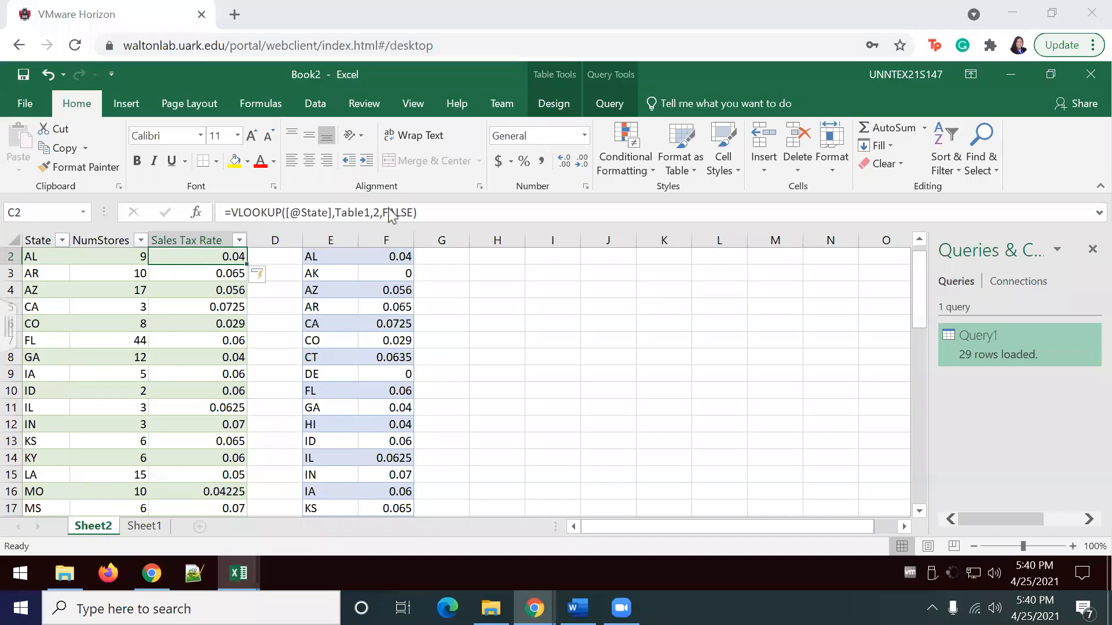
left_click(385, 216)
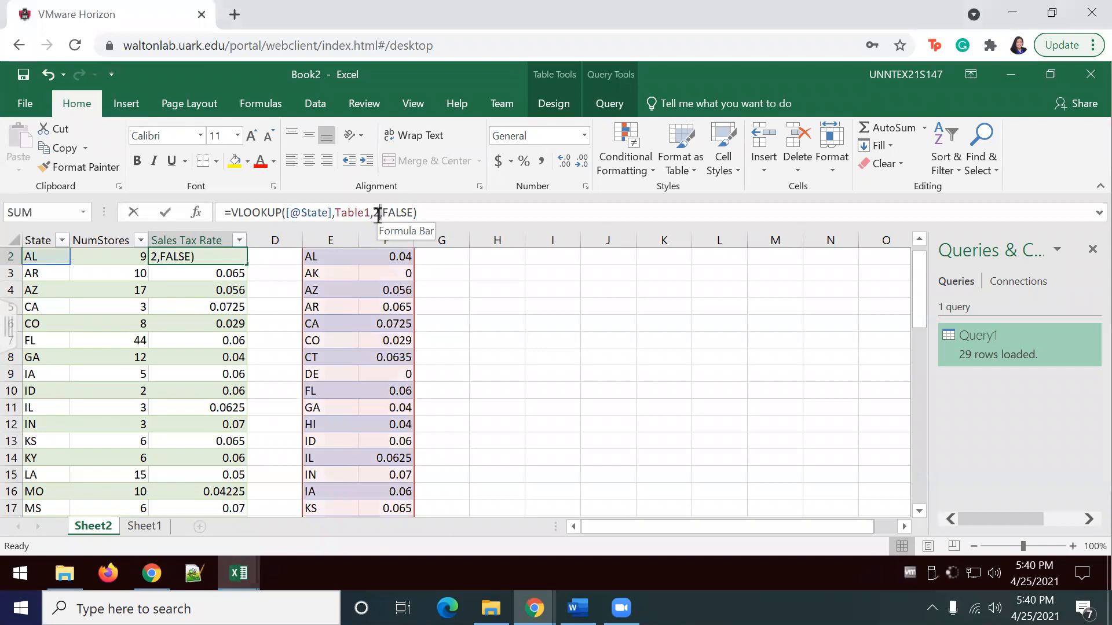
left_click(460, 286)
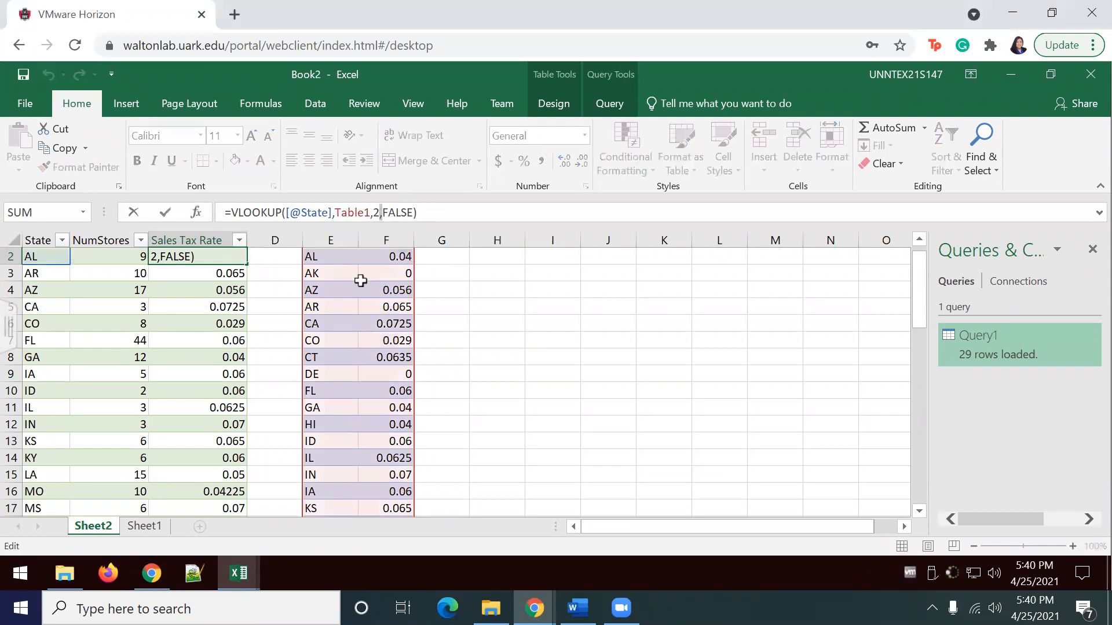
left_click(229, 258)
scroll(240, 272, "up", 1)
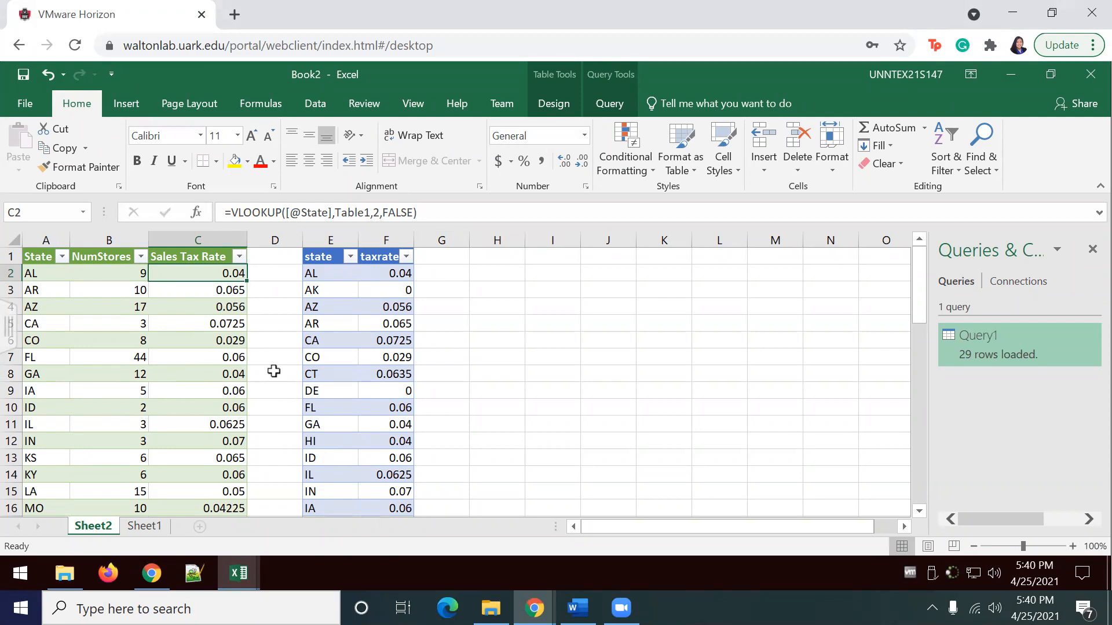
Step: Enable the Analysis ToolPak add-in from the Excel add-in options
left_click(315, 106)
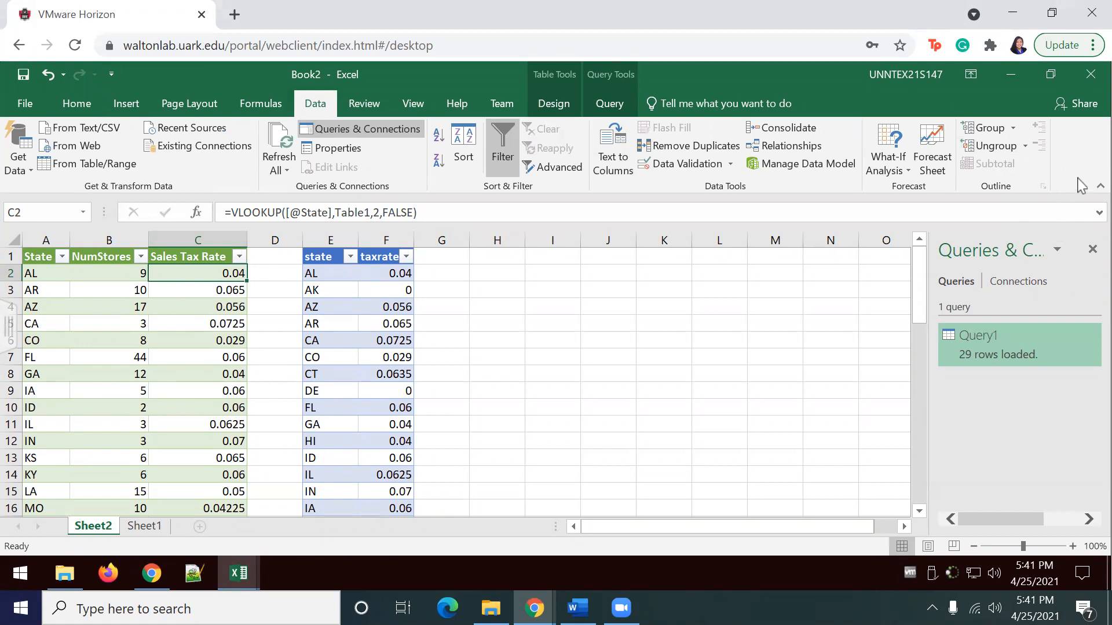
left_click(27, 105)
left_click(45, 509)
left_click(222, 350)
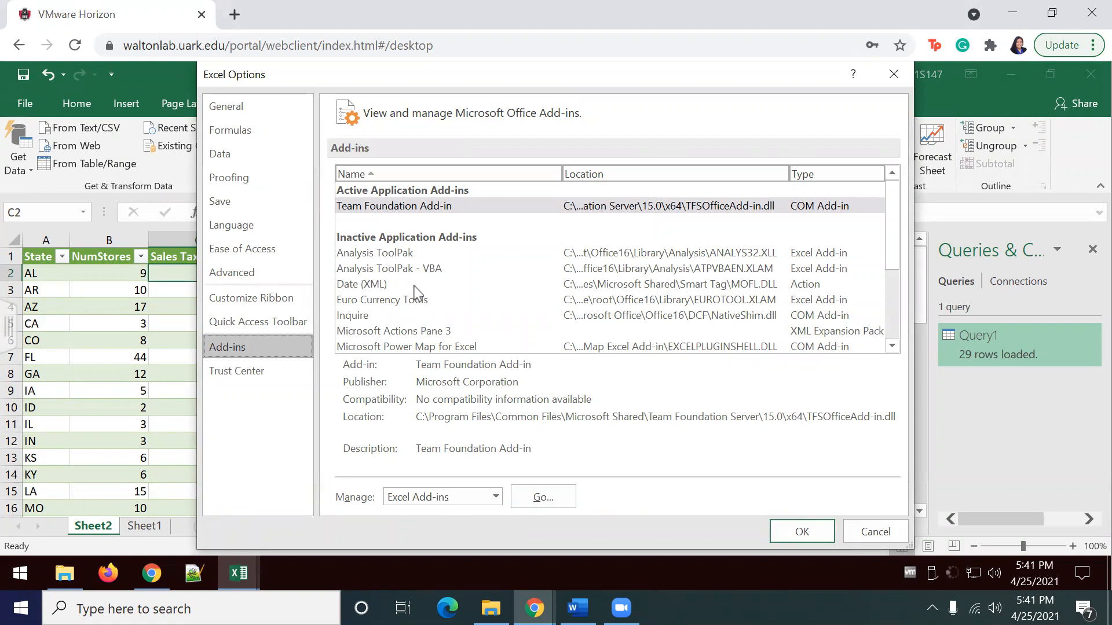
left_click(398, 255)
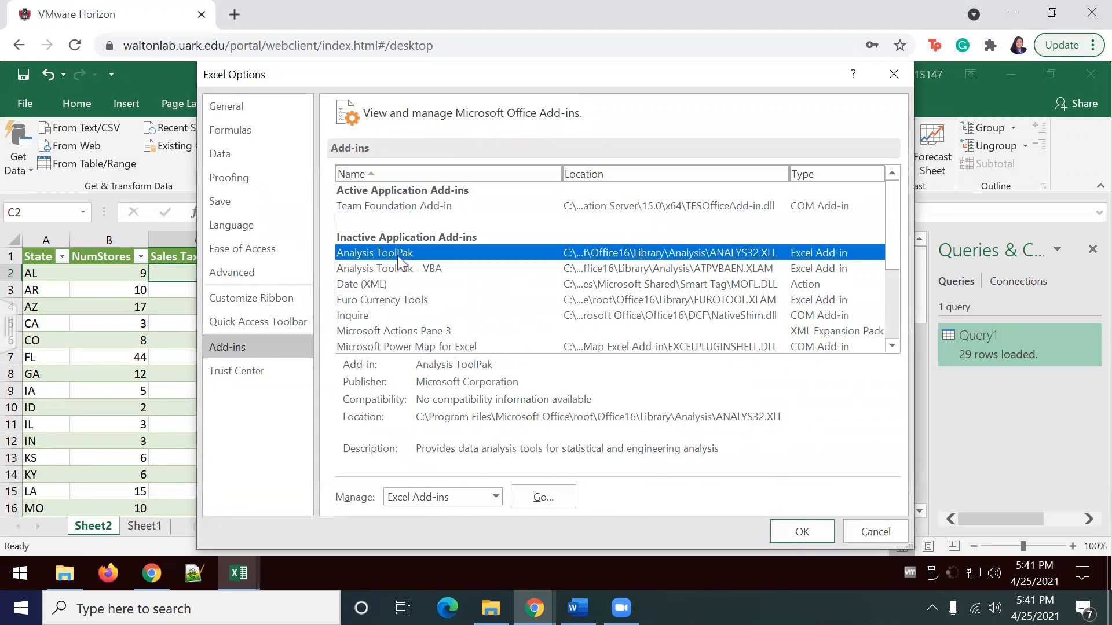
left_click(550, 504)
left_click(441, 207)
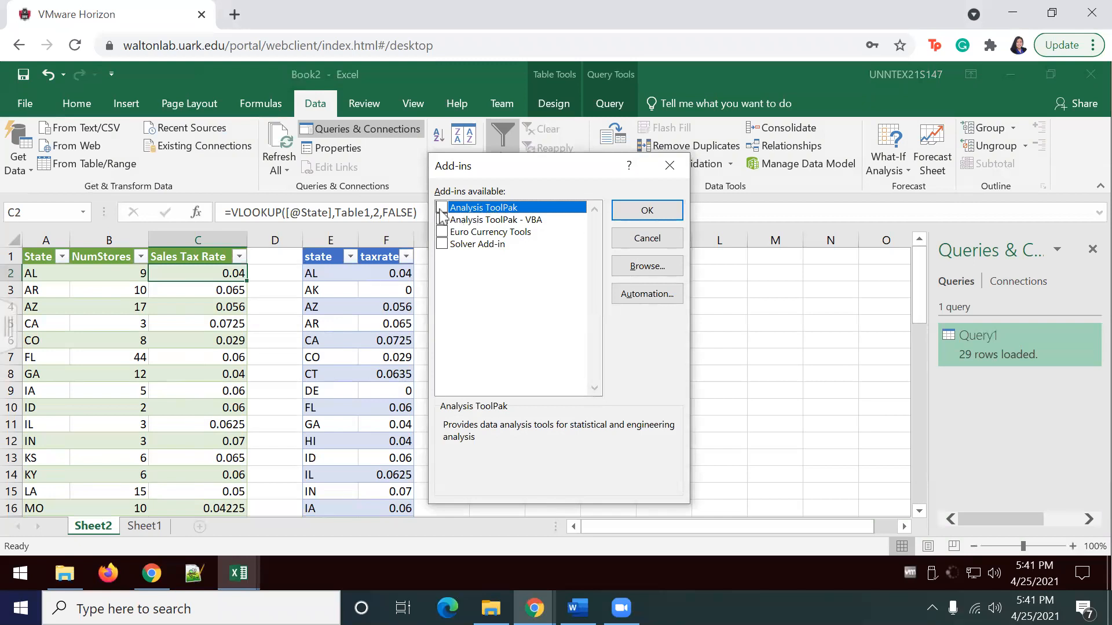
left_click(643, 211)
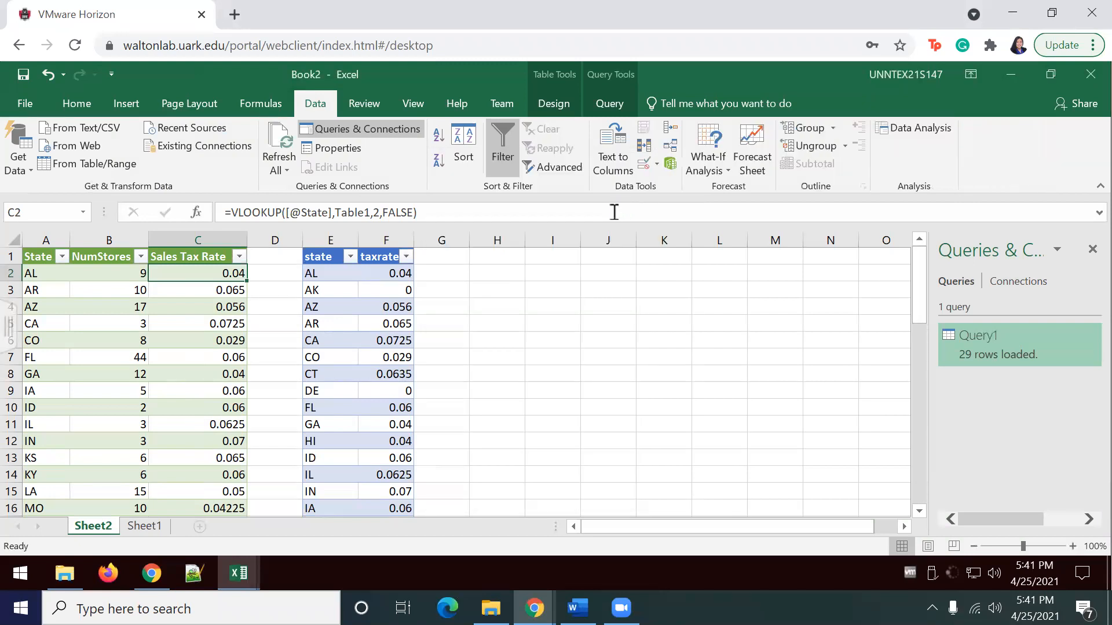
Step: Start a Regression from the Data Analysis tools
left_click(907, 127)
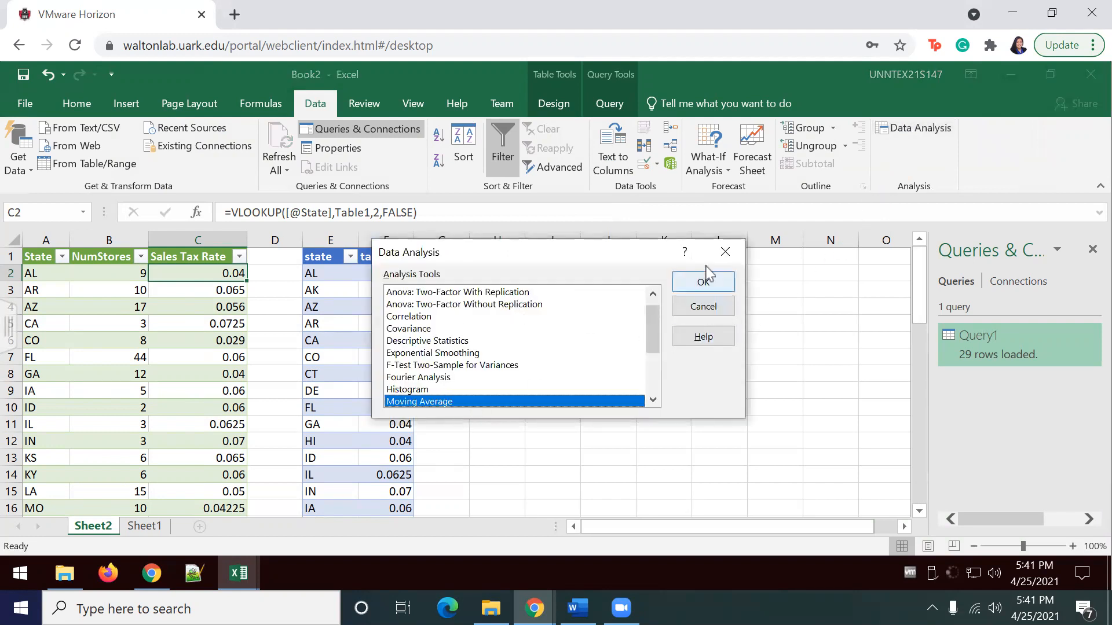
left_click(508, 88)
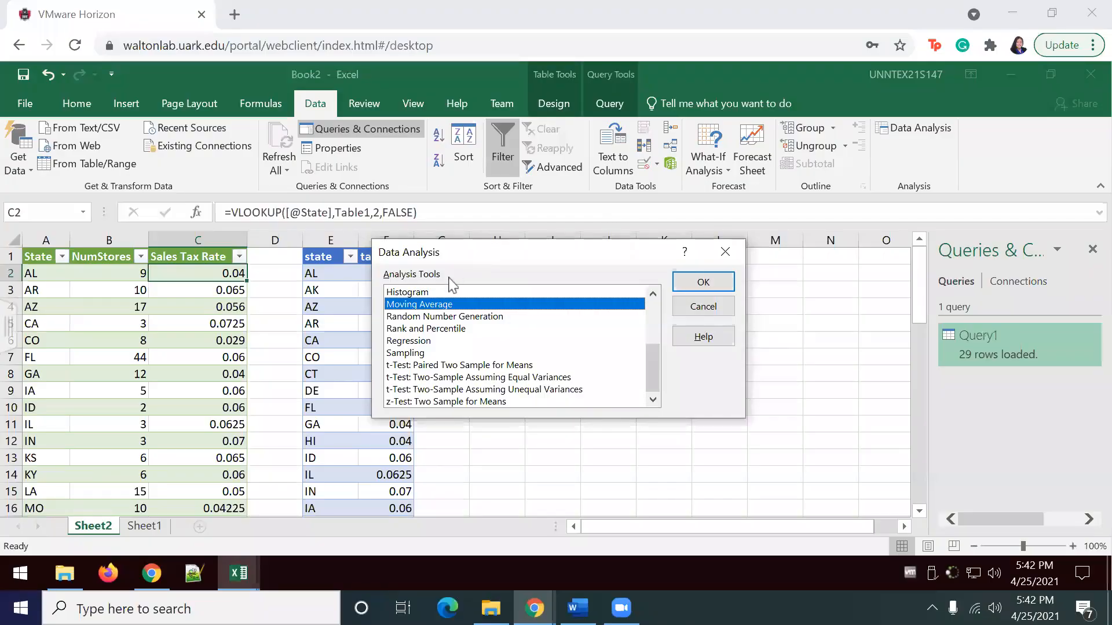
mouse_move(654, 373)
left_mouse_down()
mouse_move(647, 321)
mouse_move(647, 359)
left_mouse_up()
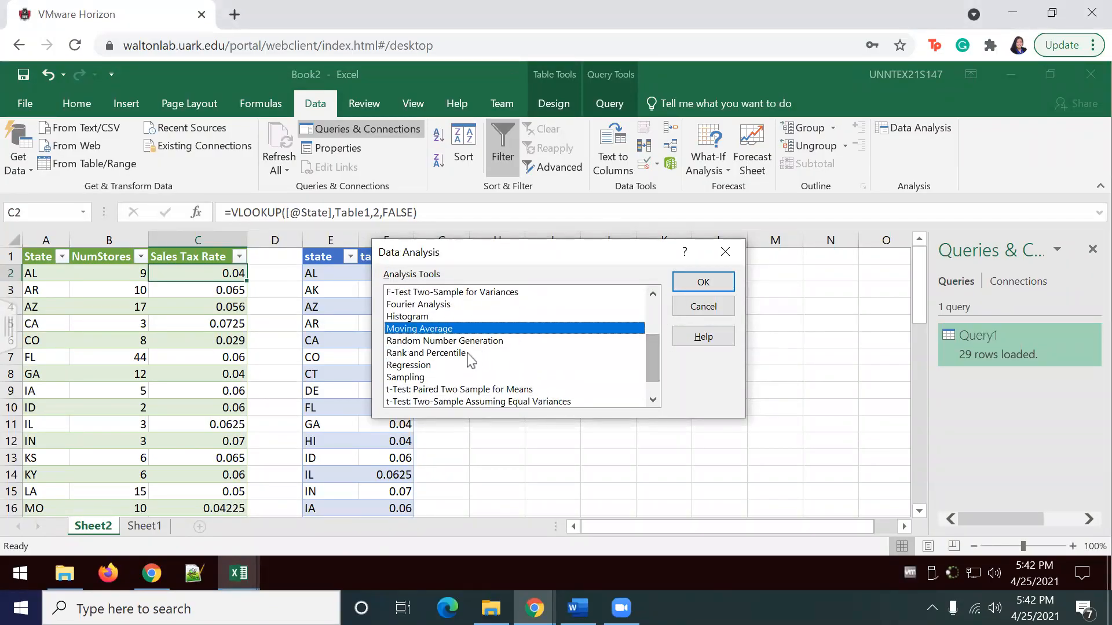
scroll(472, 355, "down", 3)
left_click(426, 349)
left_click(427, 341)
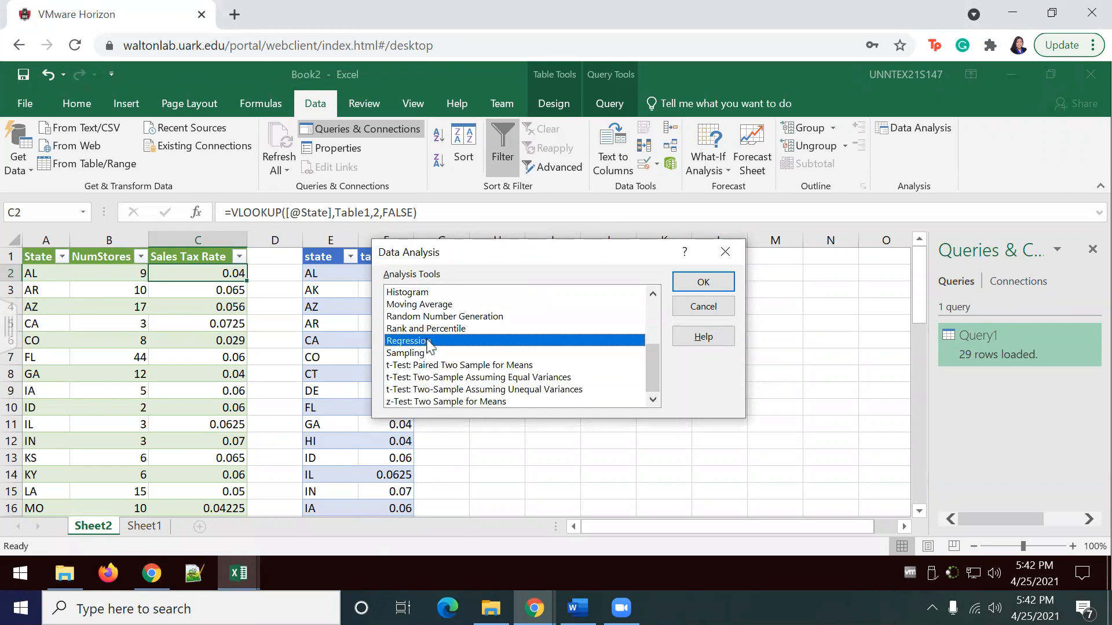
left_click(689, 285)
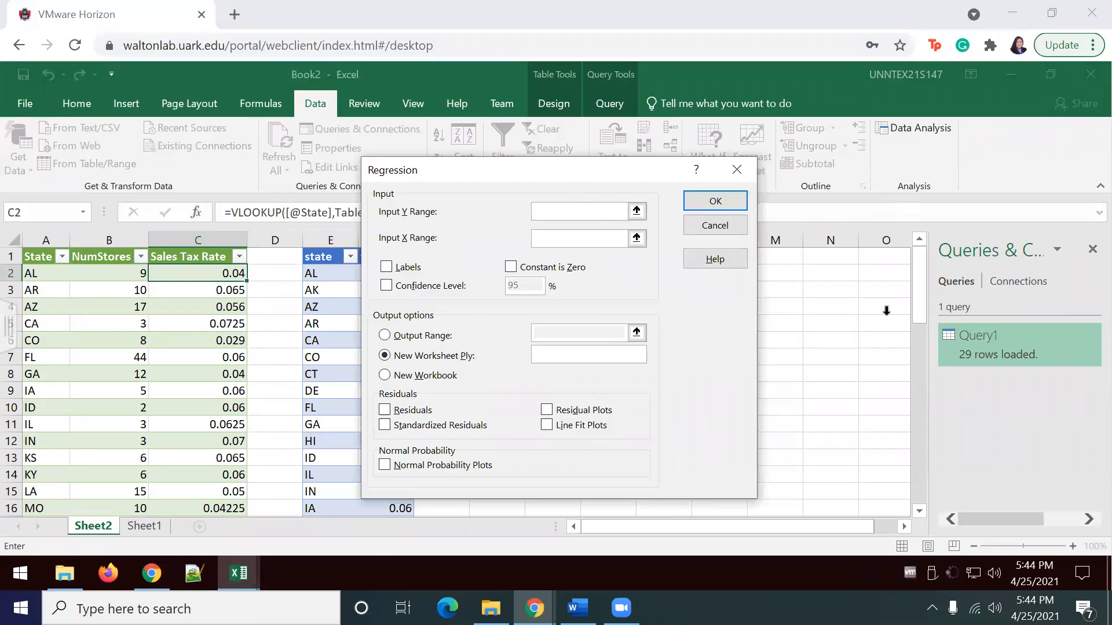
Step: Set the regression's Input Y Range to the Sales Tax Rate values $C$2:$C$30
left_click(636, 210)
left_click(220, 277)
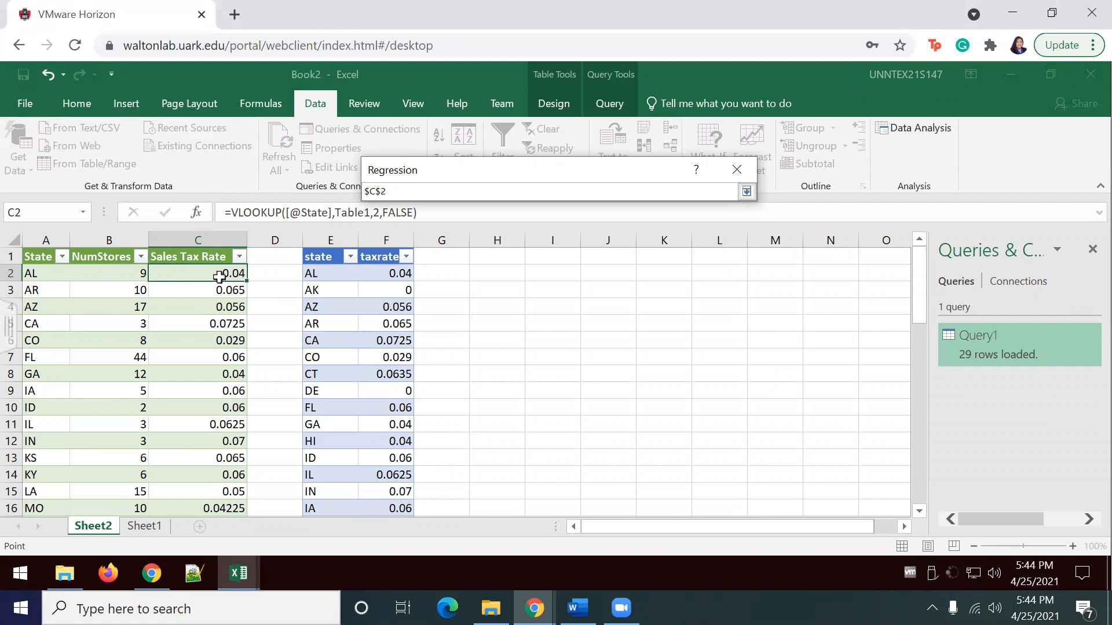
key("ctrl+shift+Down")
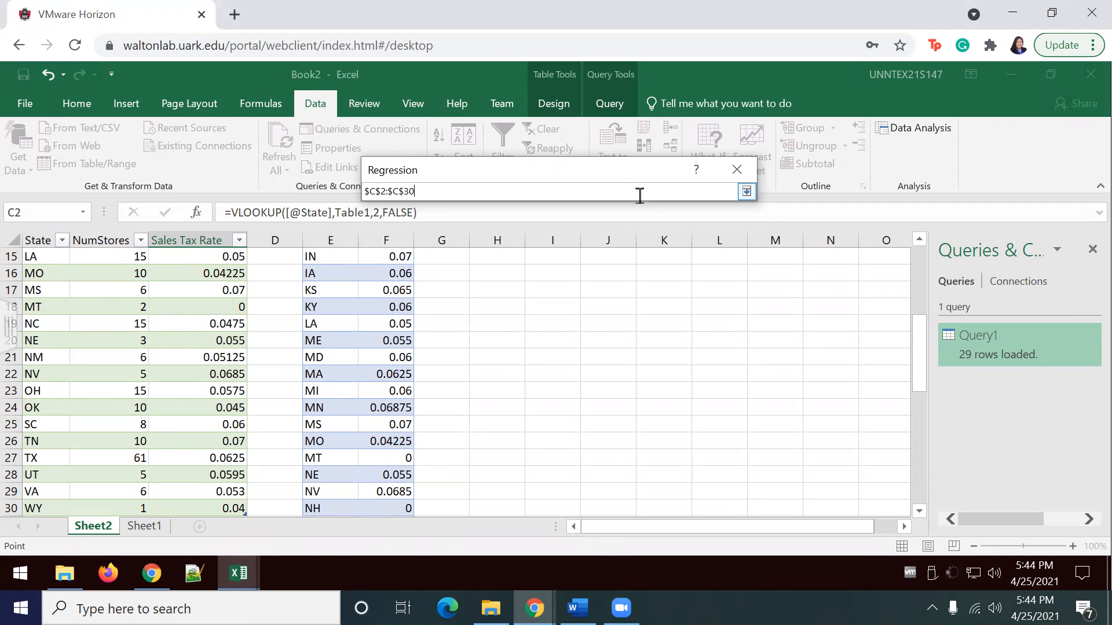
left_click(746, 191)
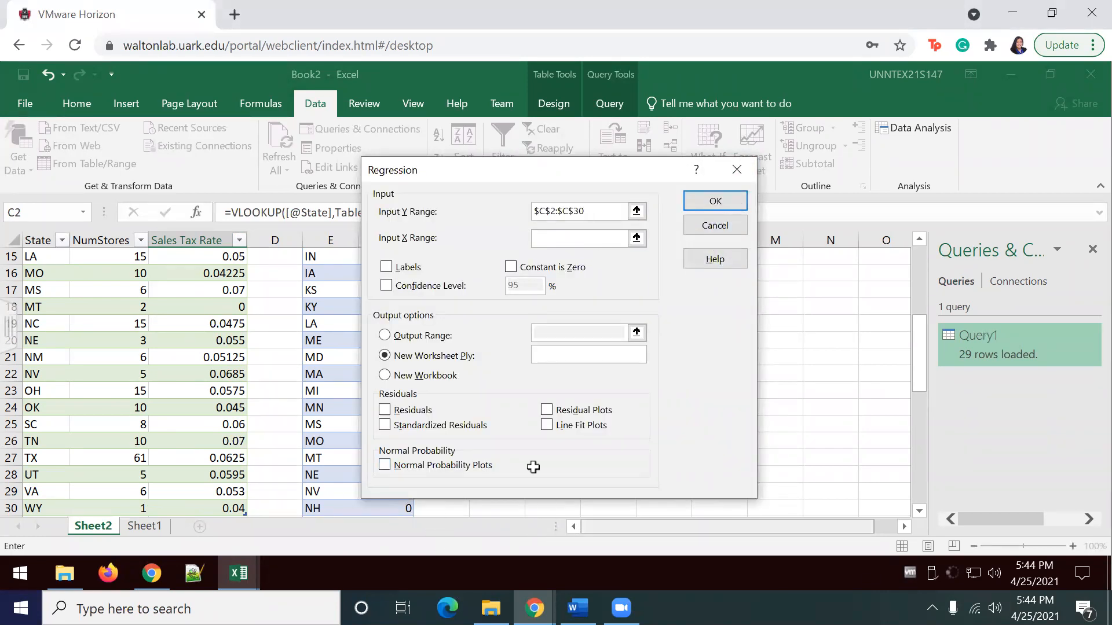
Step: Try to pick the NumStores values for the regression, starting at cell B2
left_click(121, 289)
scroll(121, 285, "up", 5)
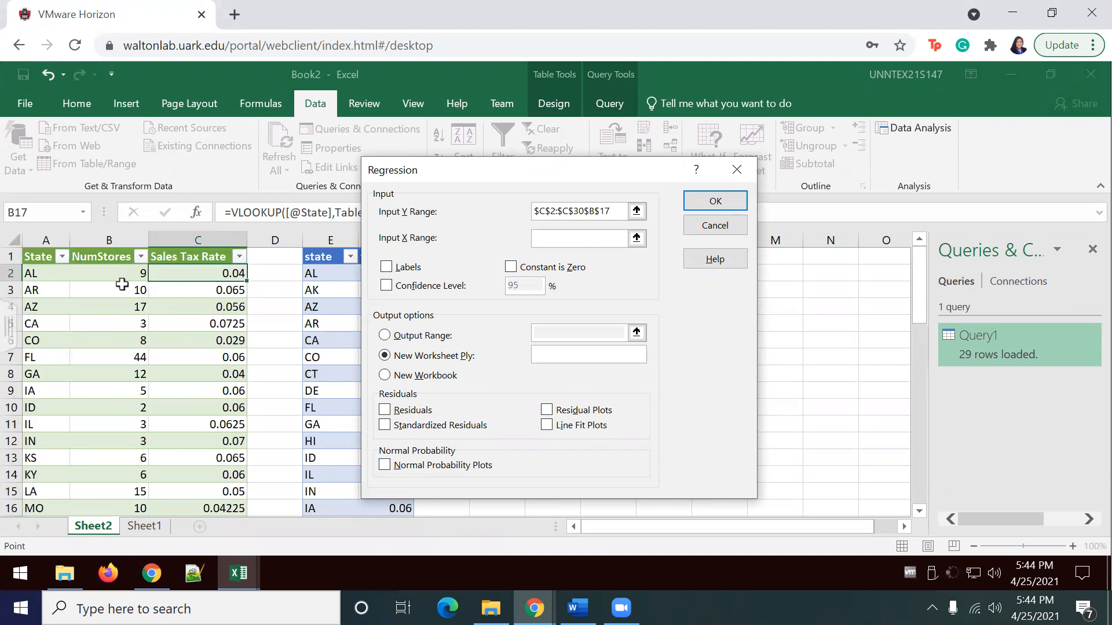
left_click(119, 280)
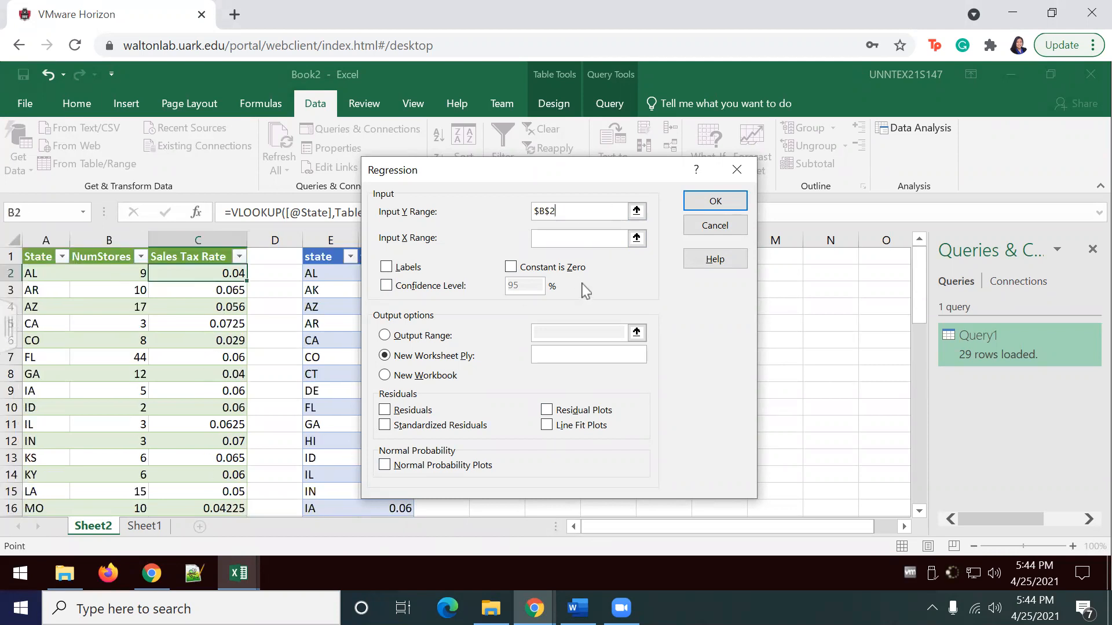
Step: Replace the regression's Input Y Range with the Sales Tax Rate values $C$2:$C$30
double_click(534, 212)
key("BackSpace")
left_click(202, 275)
left_click(638, 211)
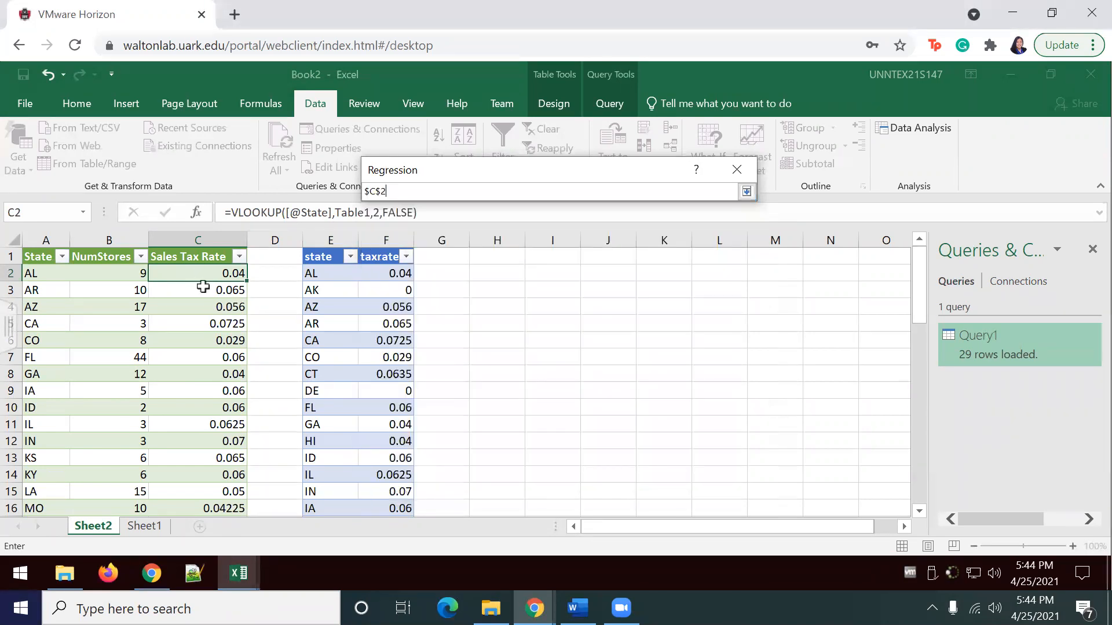
left_click(220, 273)
key("ctrl+shift+Down")
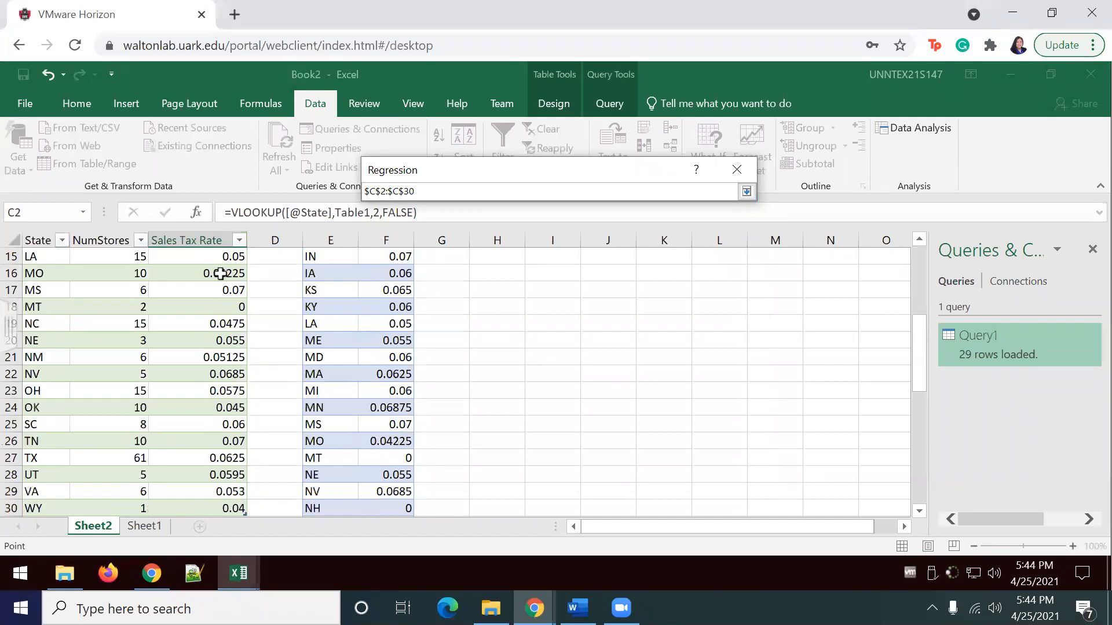
left_click(746, 193)
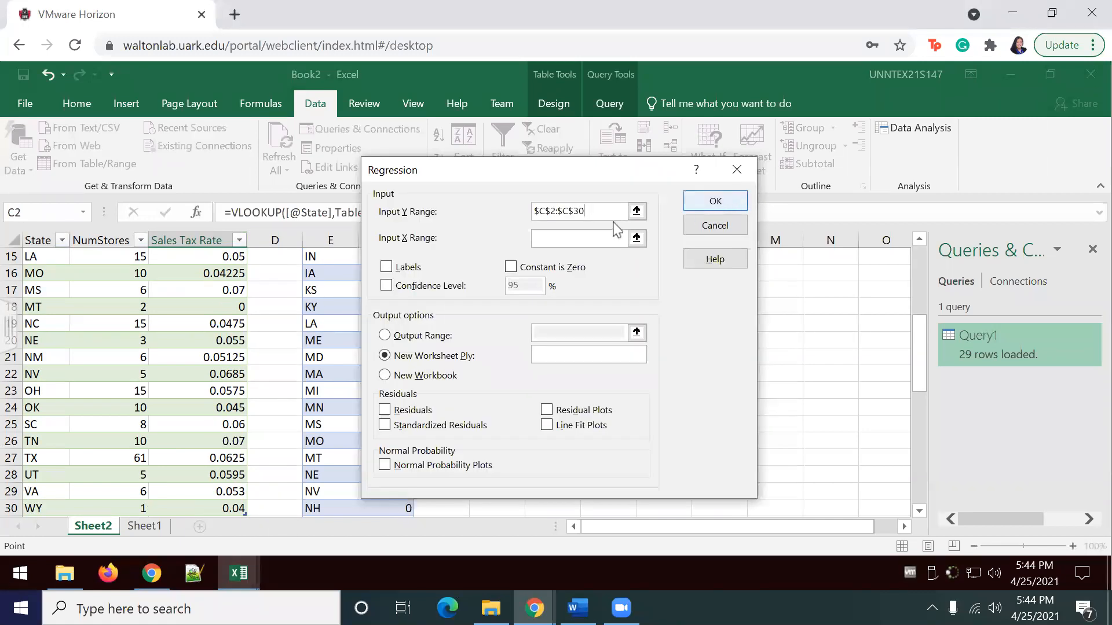
Step: Set the regression's Input X Range to the NumStores values $B$2:$B$30
left_click(576, 237)
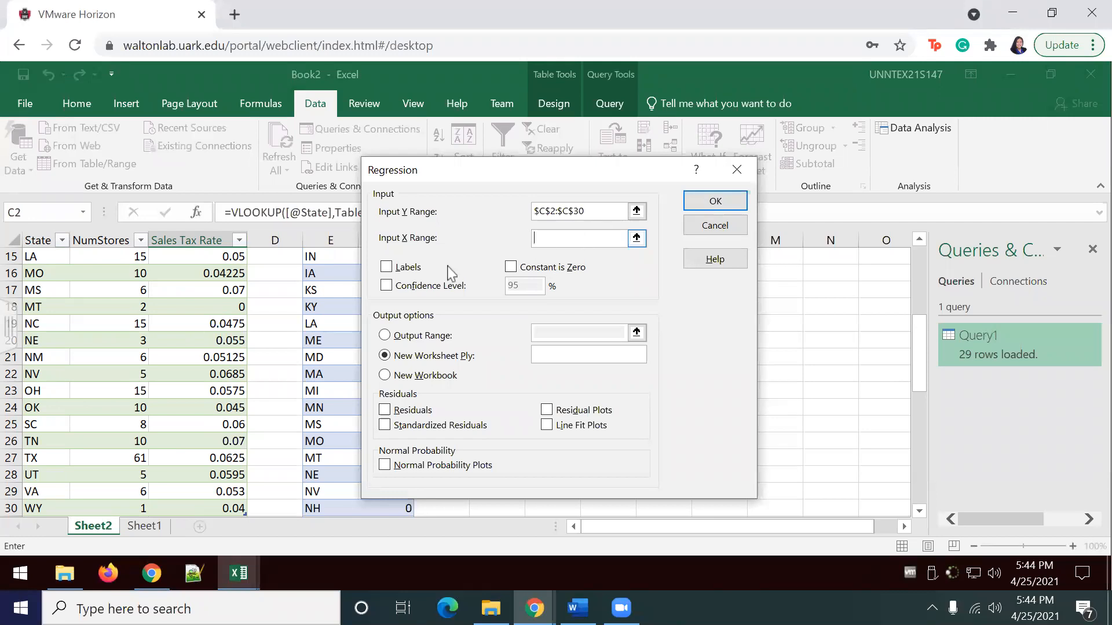
left_click(113, 258)
scroll(119, 266, "up", 5)
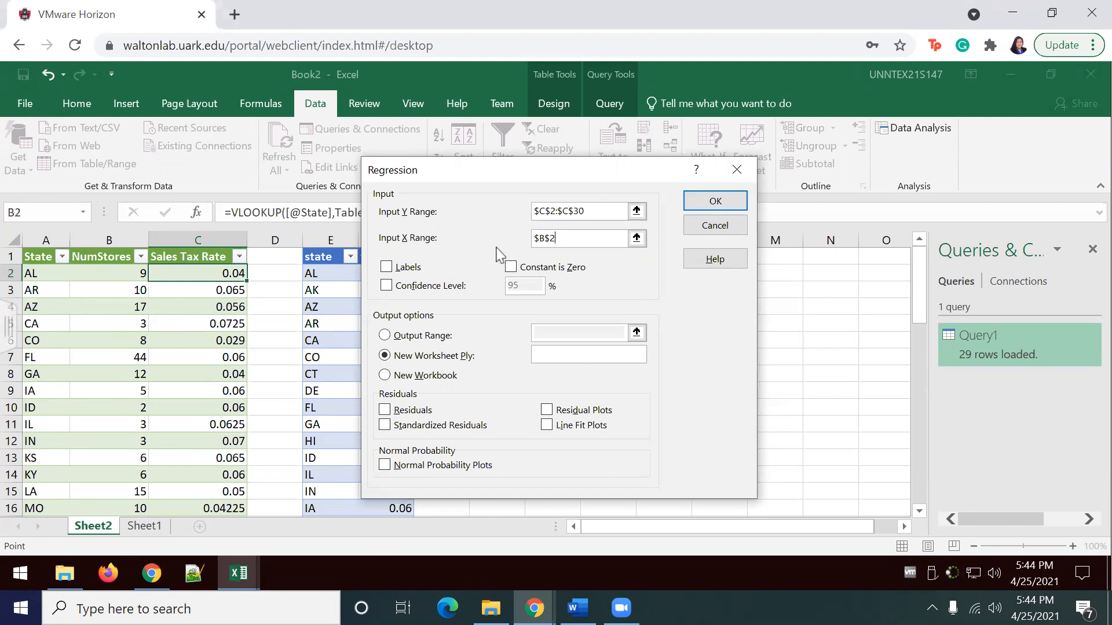
double_click(535, 238)
left_click(103, 273)
left_click(636, 237)
left_click(122, 280)
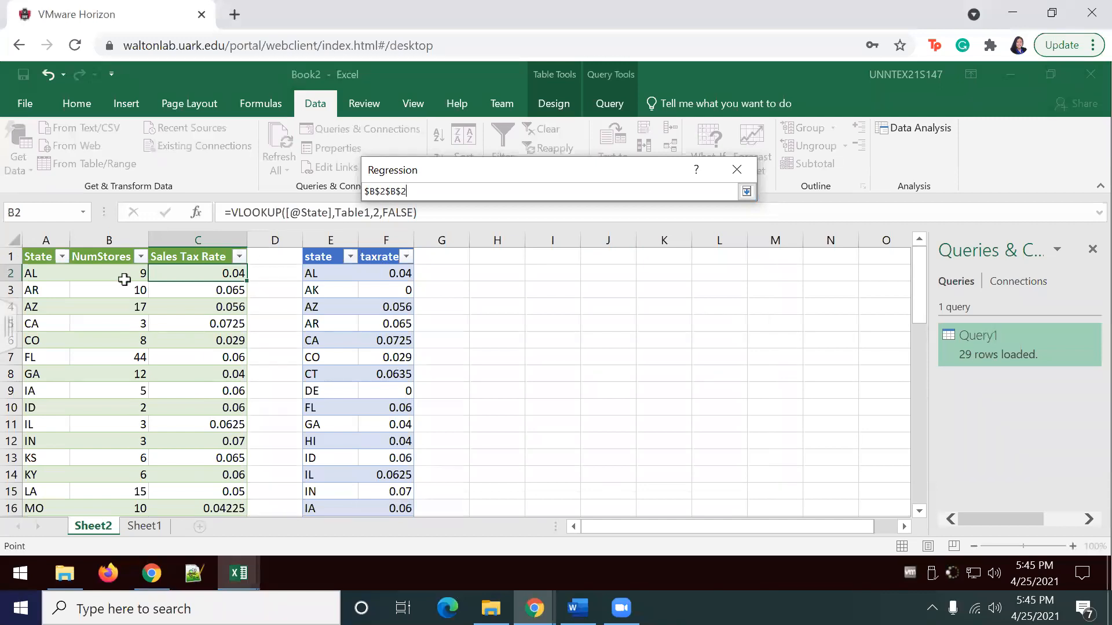
left_click_drag(131, 273, 130, 325)
left_click(413, 191)
left_click_drag(414, 191, 348, 192)
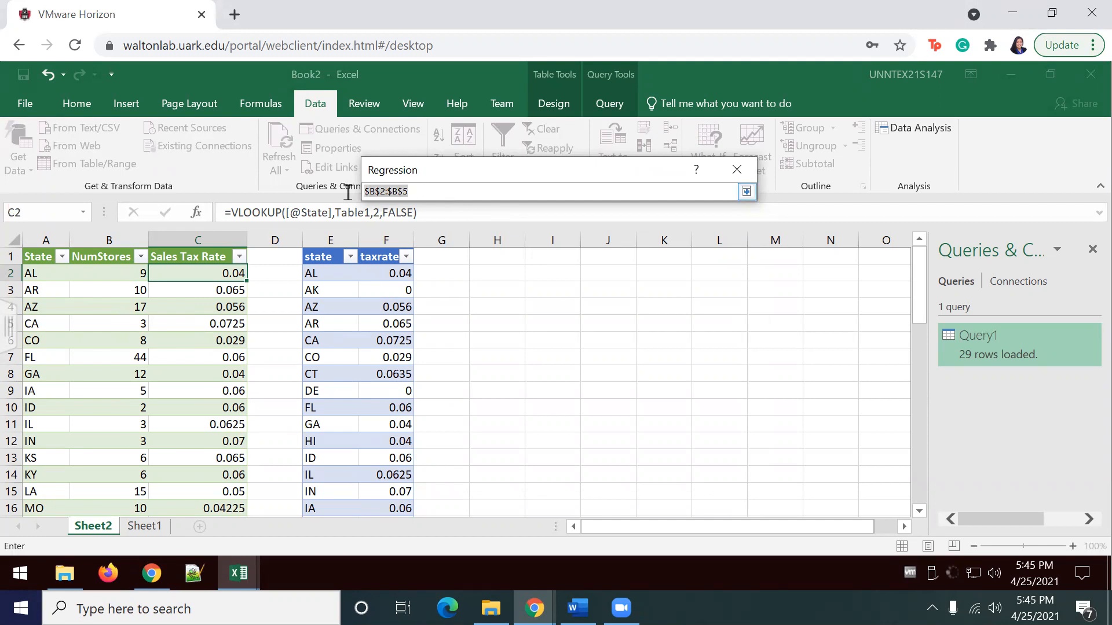
key("BackSpace")
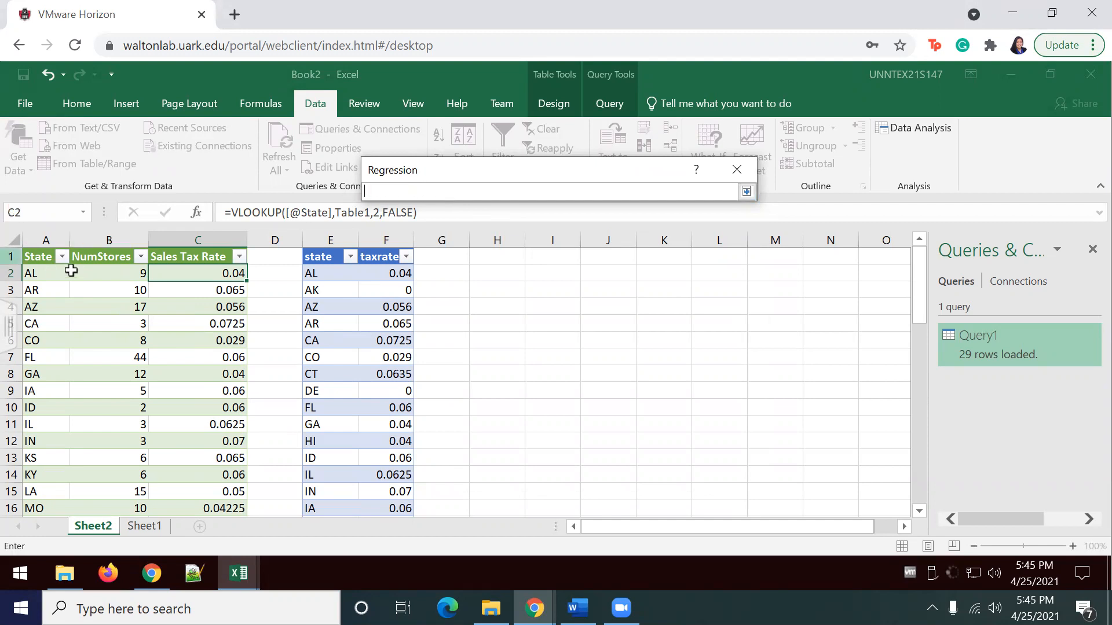
left_click(88, 278)
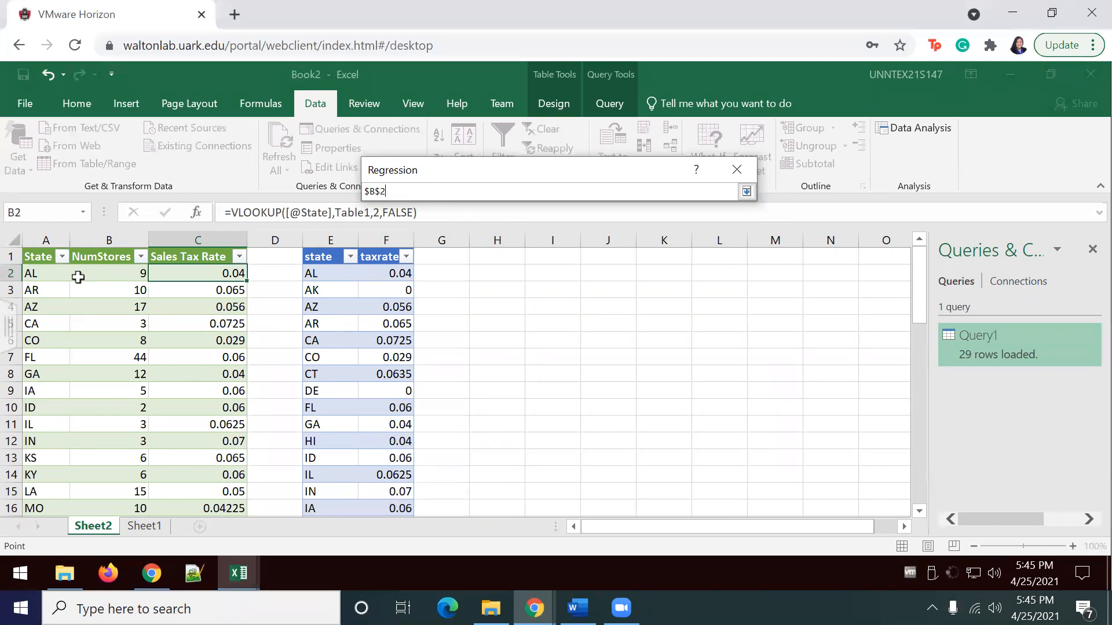
key("ctrl+shift+Down")
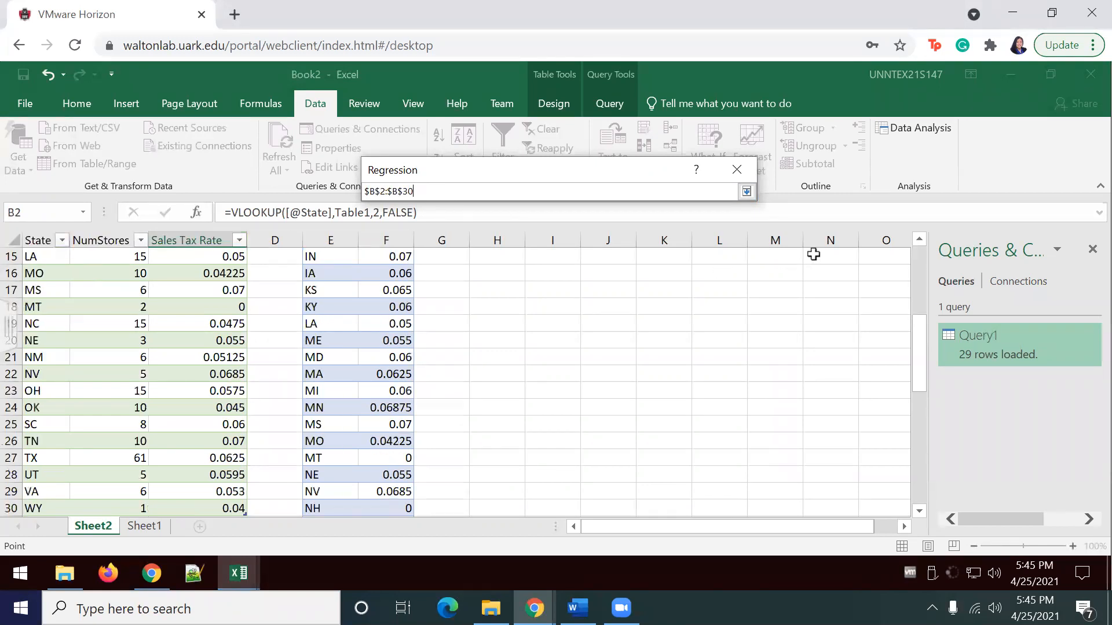
left_click(746, 191)
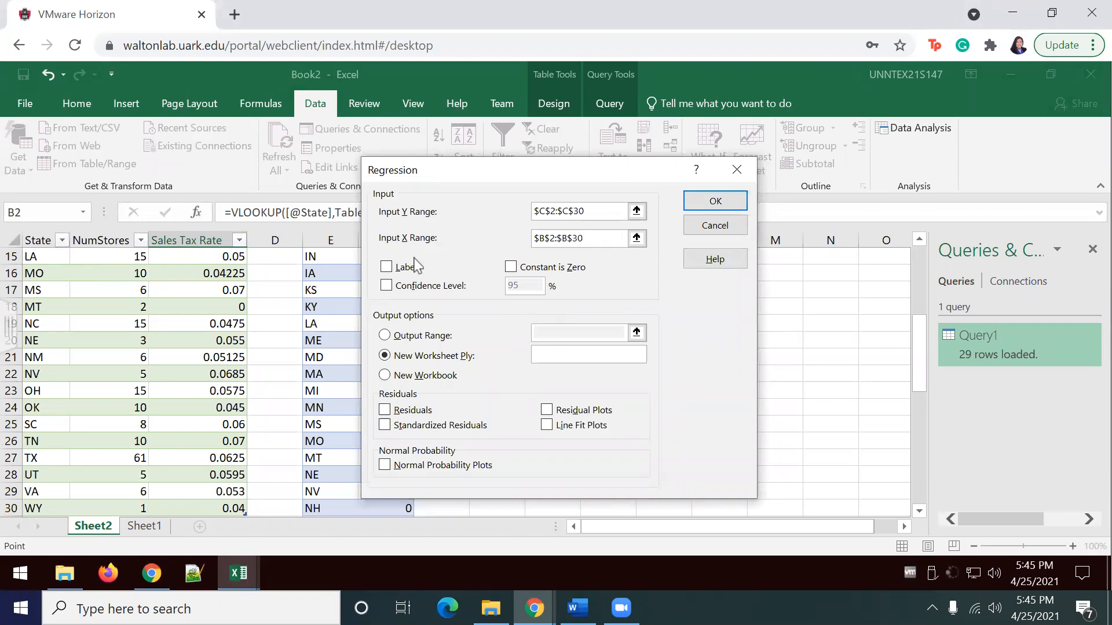
Step: Run the regression to a new worksheet and auto-fit columns A through I of its output
left_click(387, 274)
left_click(720, 204)
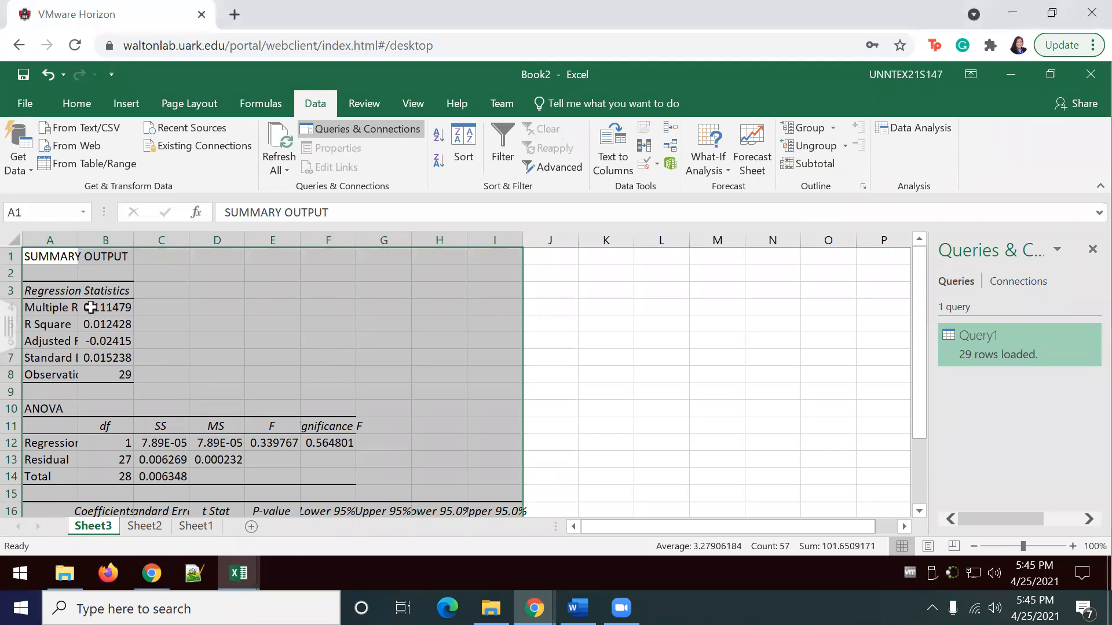
left_click(161, 374)
left_click_drag(46, 240, 500, 241)
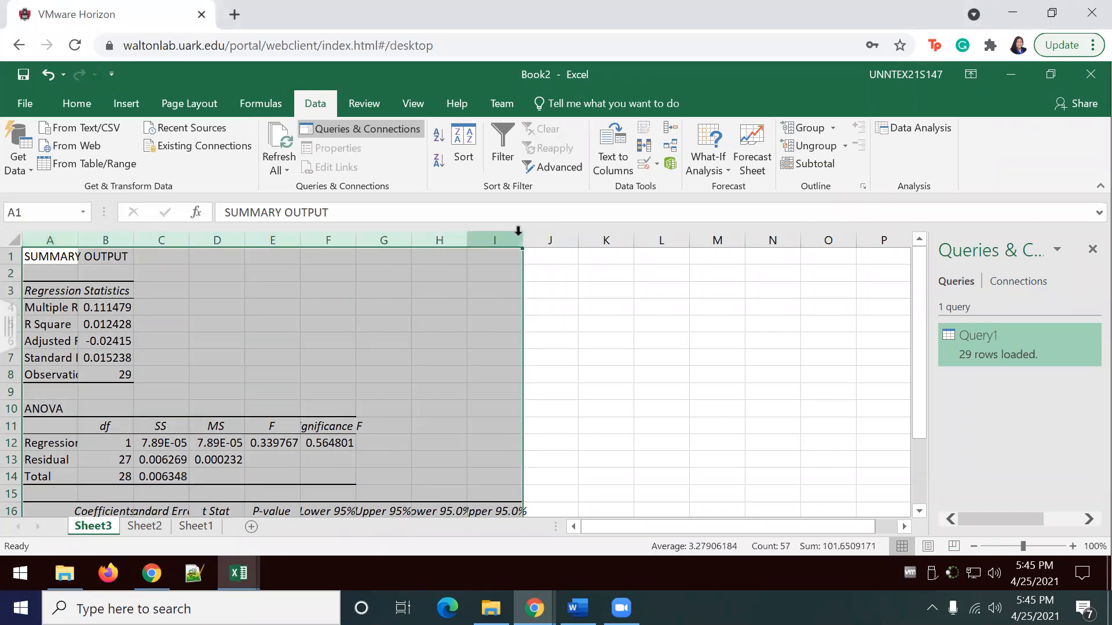
double_click(521, 239)
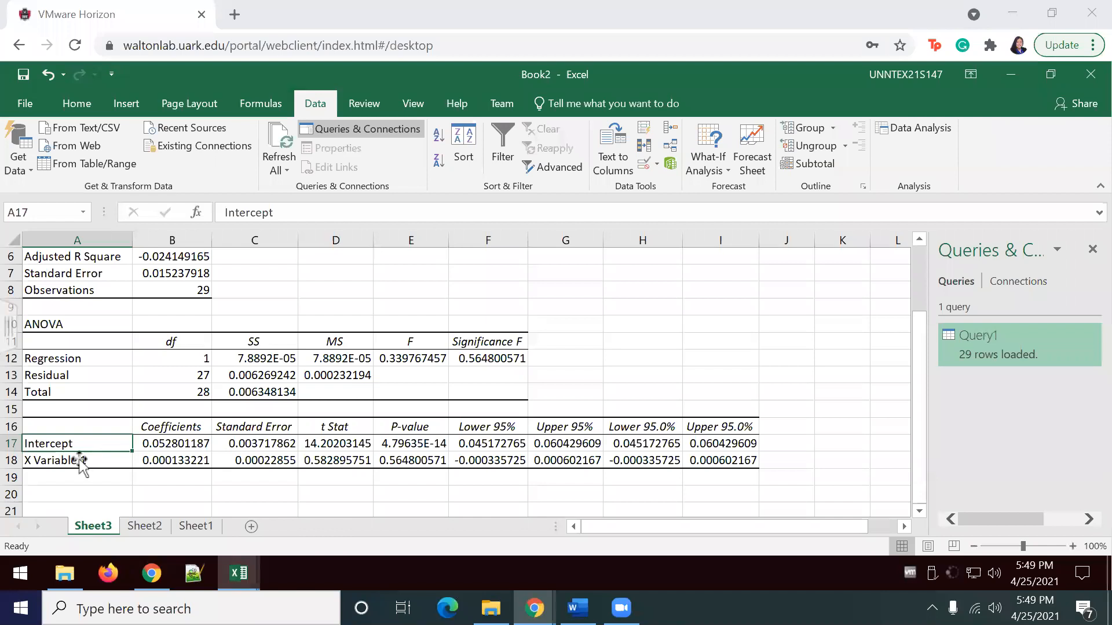
Step: Relabel the X Variable 1 cell A18 in the coefficients table as State Sales Tax Rate
left_click(78, 460)
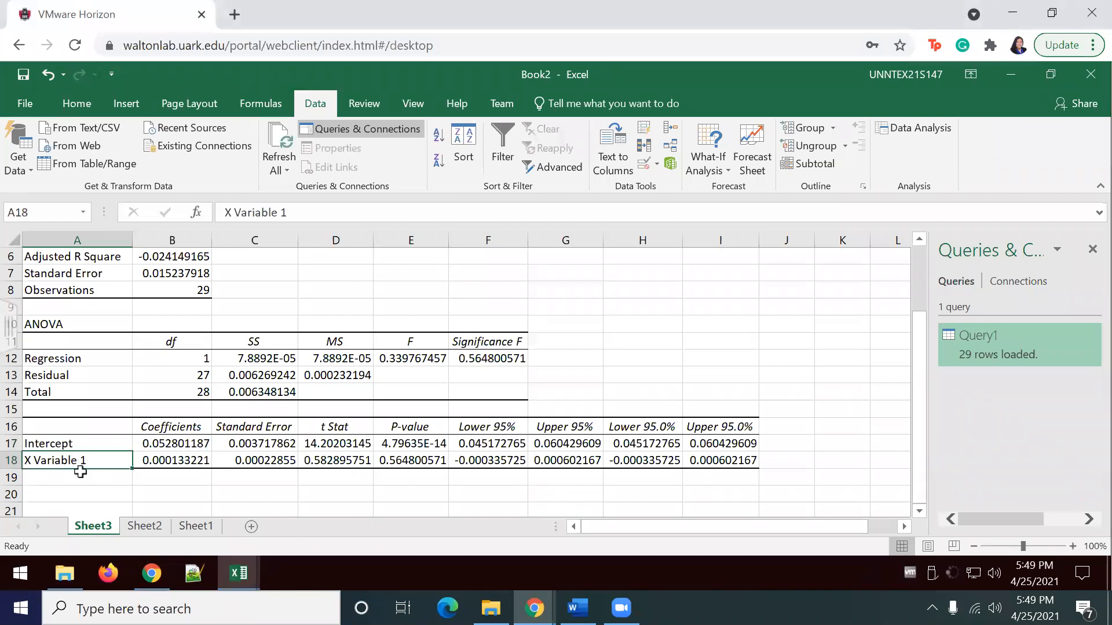
type("s Tax Rate")
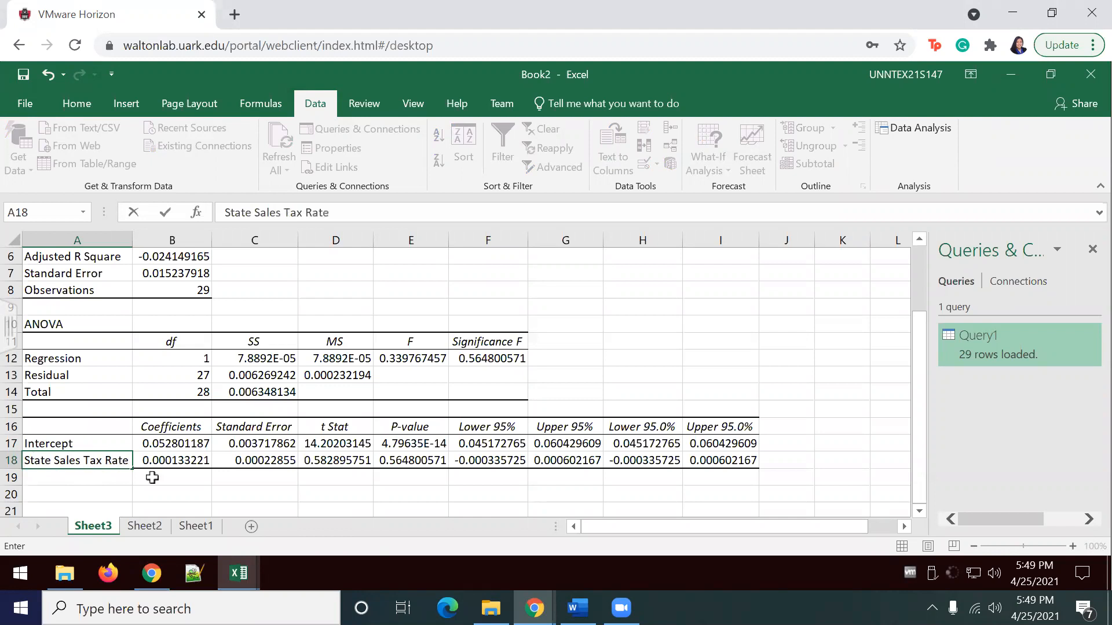
left_click(178, 479)
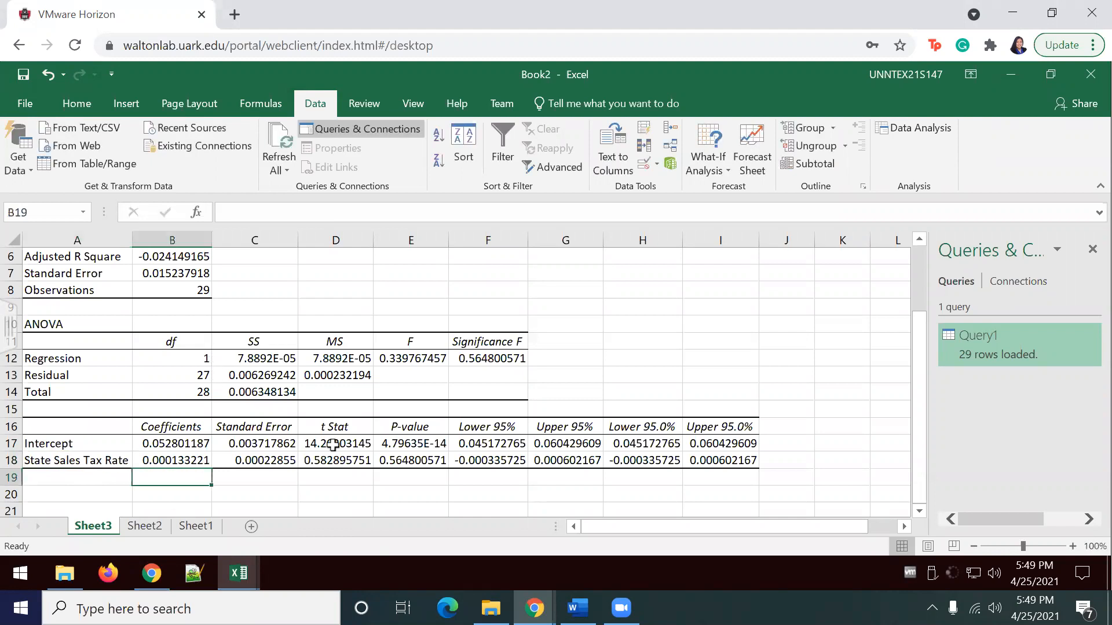
Step: Format the coefficient P-values in E17:E18 as Number with two decimal places
left_click_drag(435, 445, 445, 466)
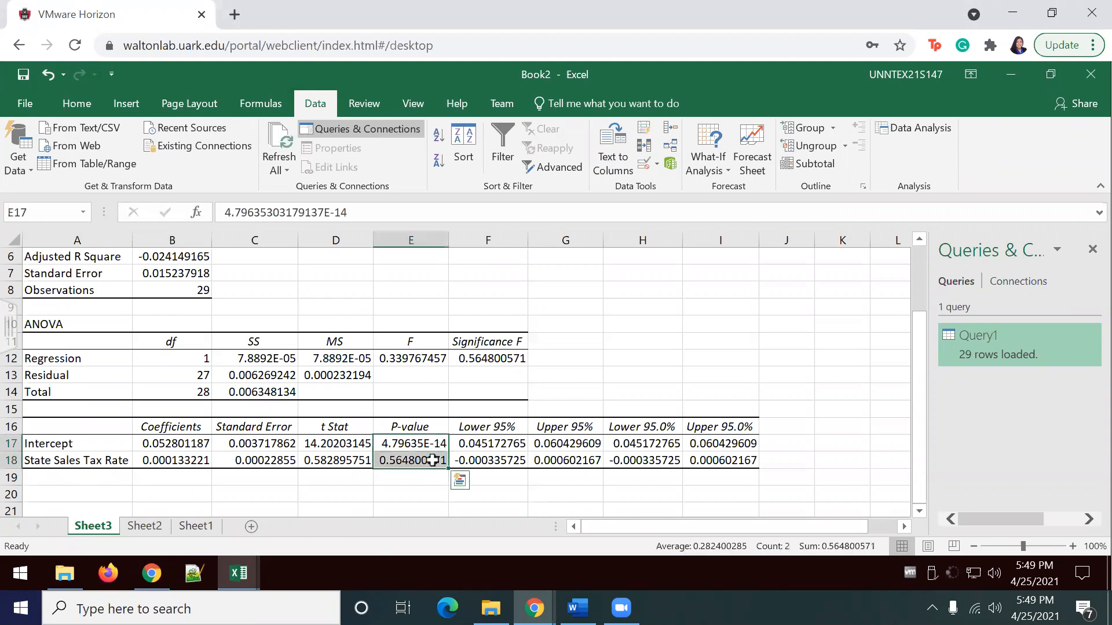
right_click(446, 467)
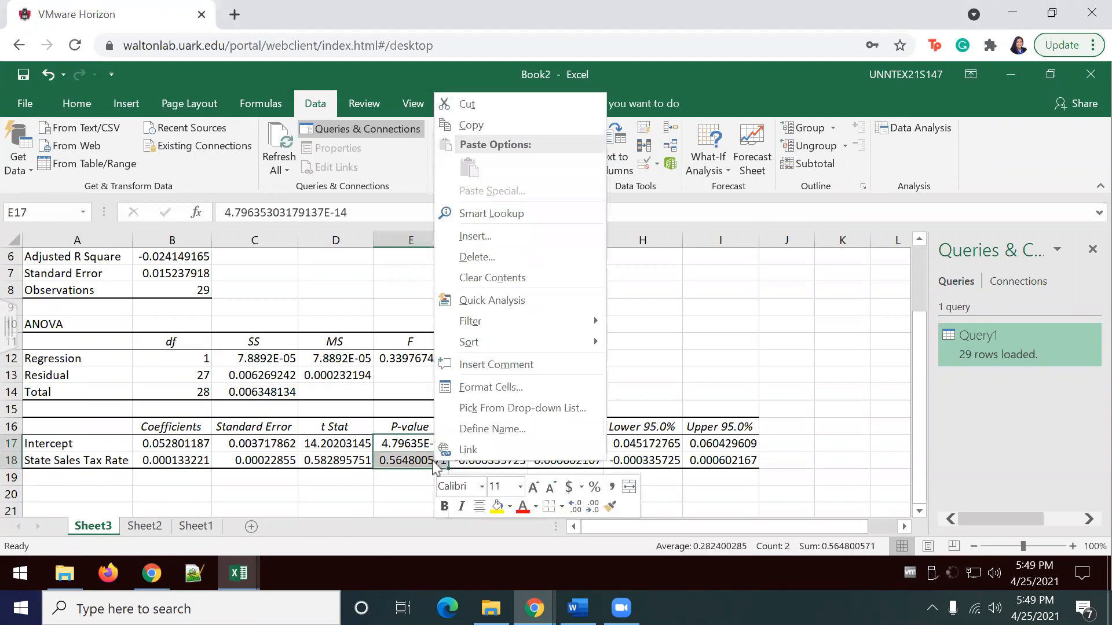
left_click(515, 389)
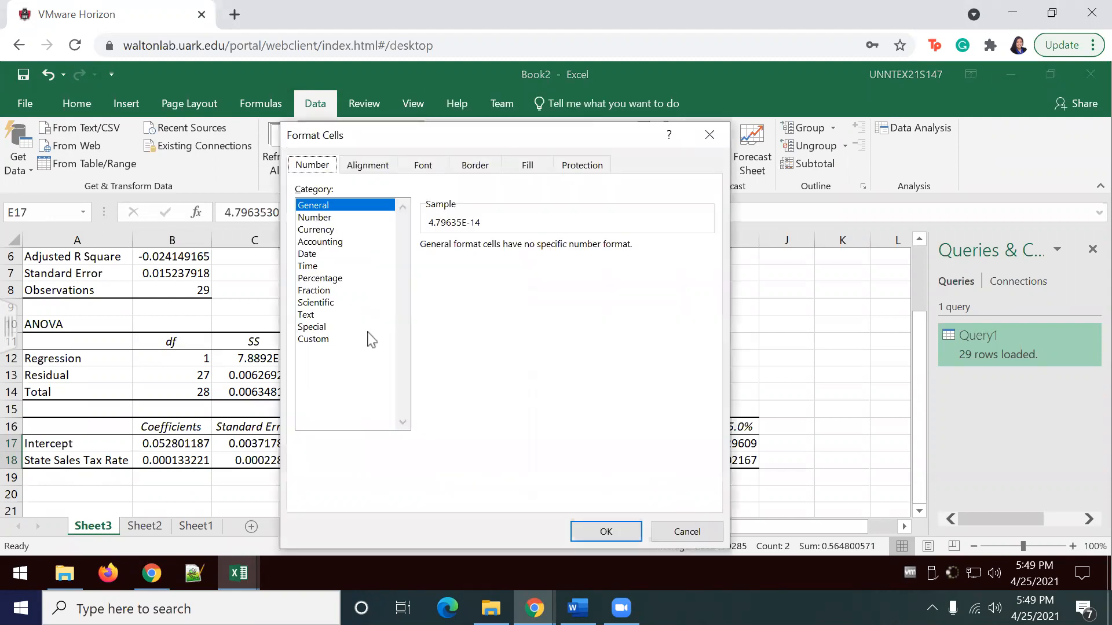
left_click(319, 218)
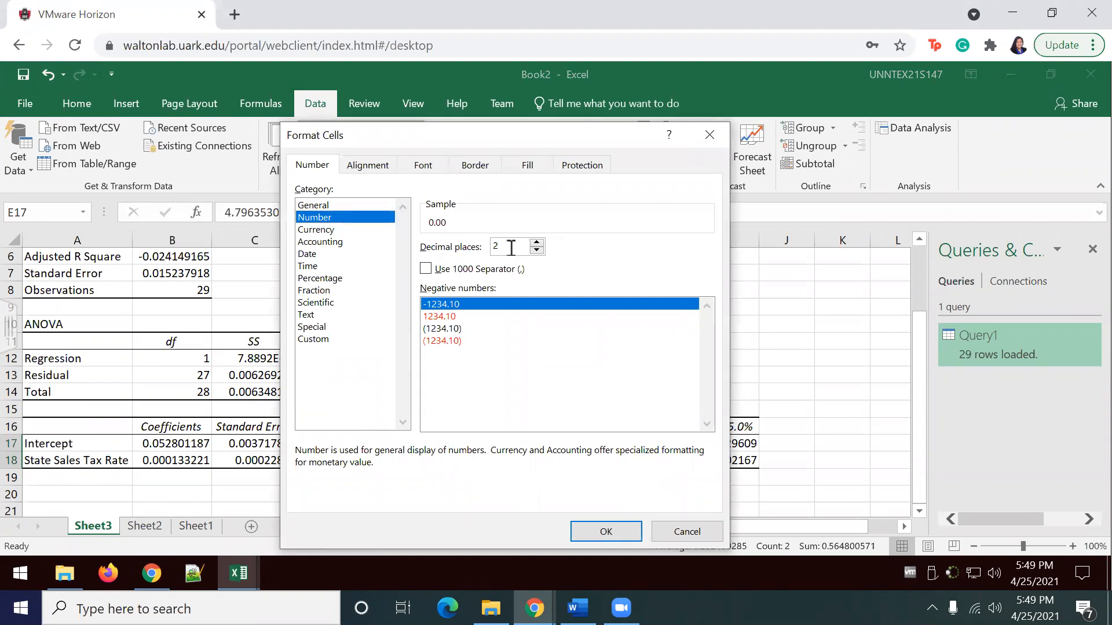
left_click(595, 532)
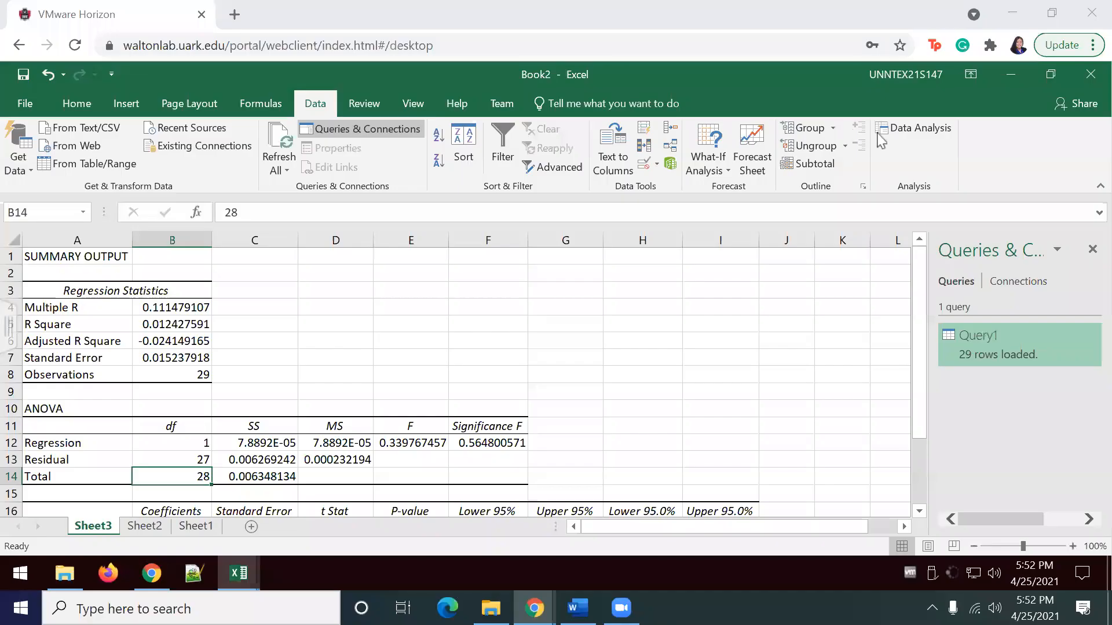
left_click(323, 459)
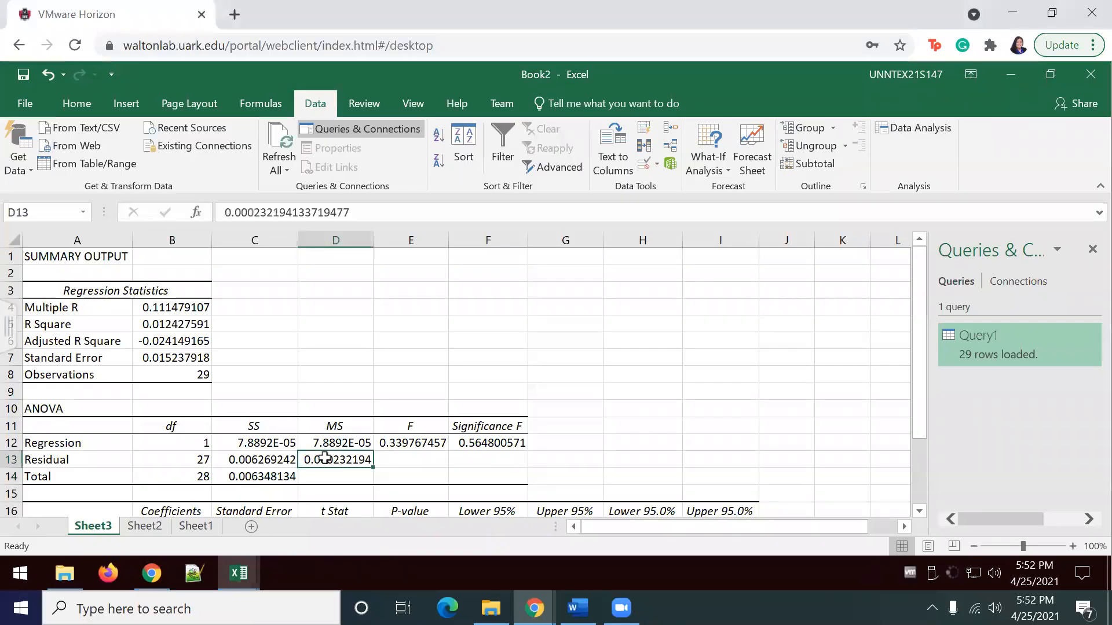
scroll(323, 459, "down", 2)
left_click(154, 429)
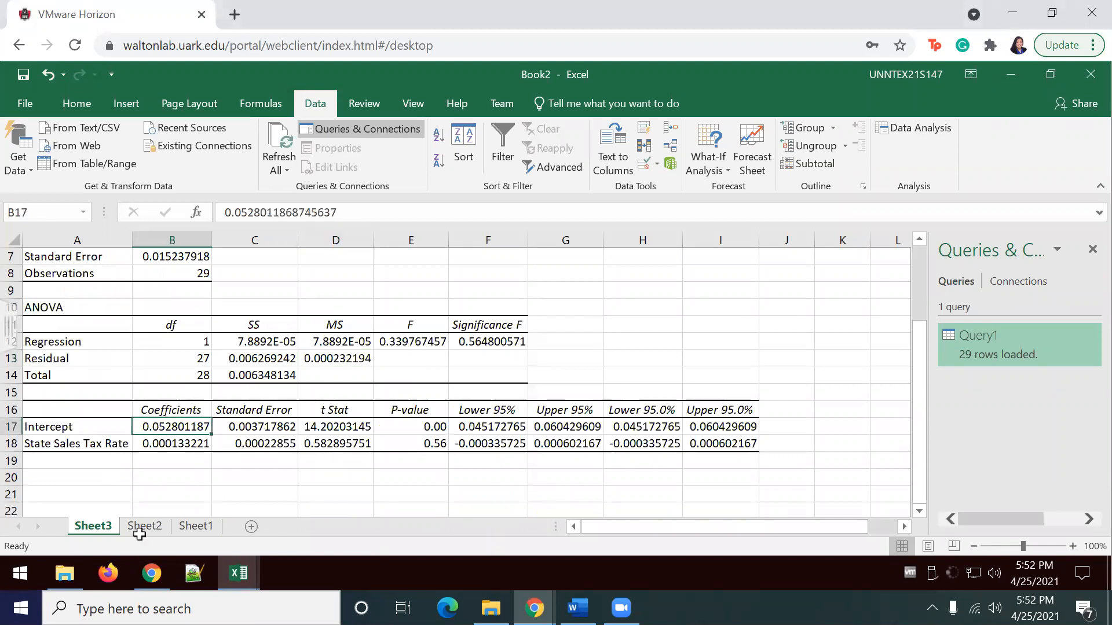
left_click(144, 525)
scroll(508, 296, "up", 6)
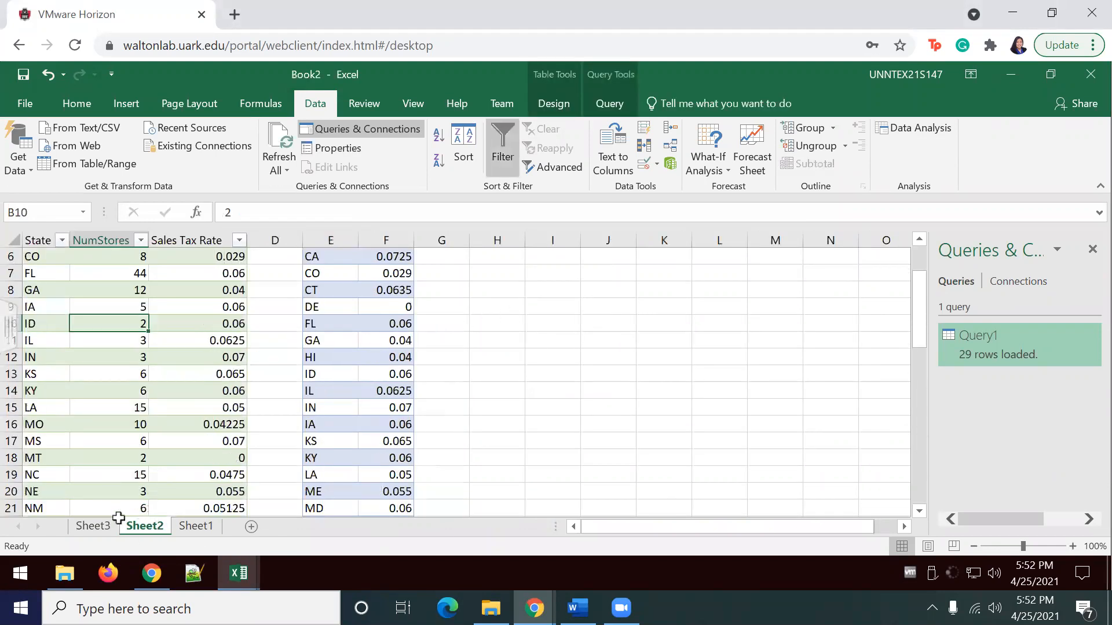
Step: Delete the regression output worksheet Sheet3 permanently
left_click(87, 531)
right_click(87, 531)
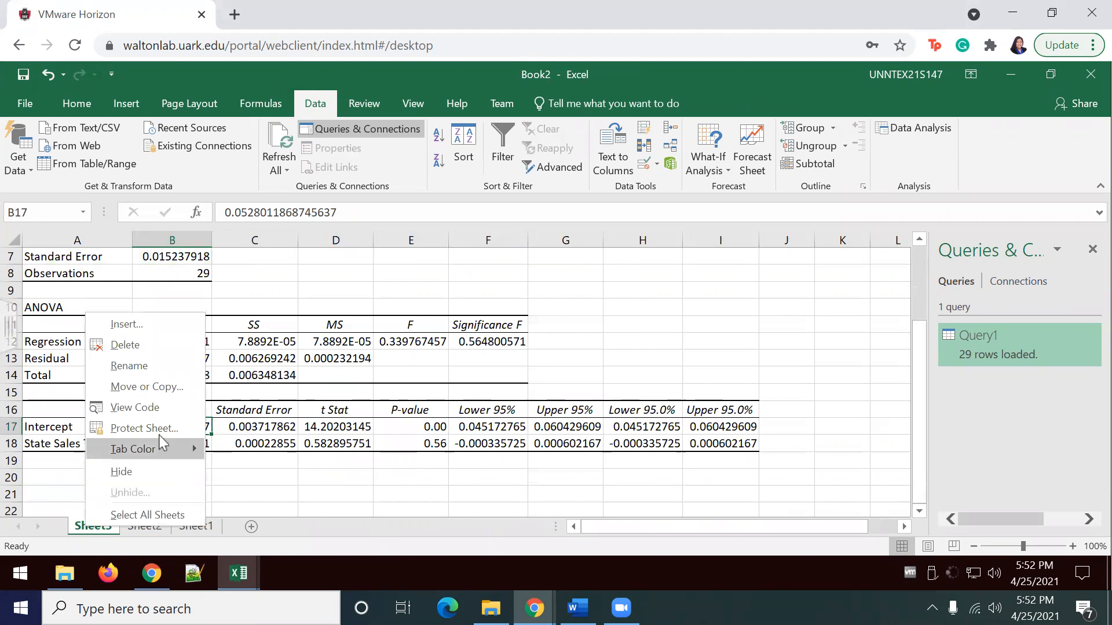
left_click(148, 350)
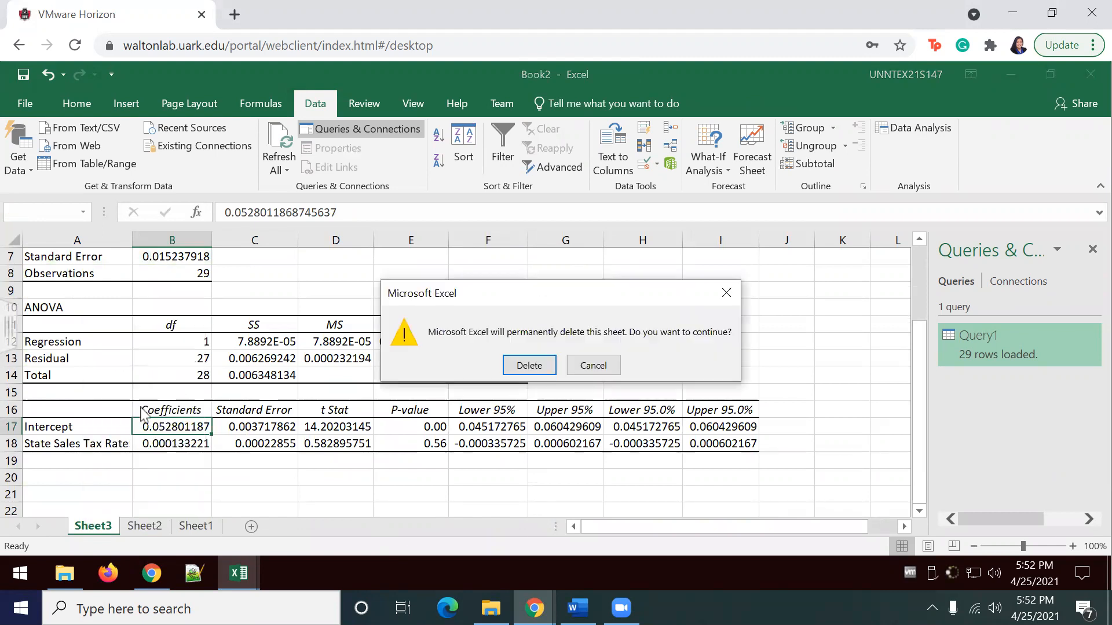
left_click(528, 364)
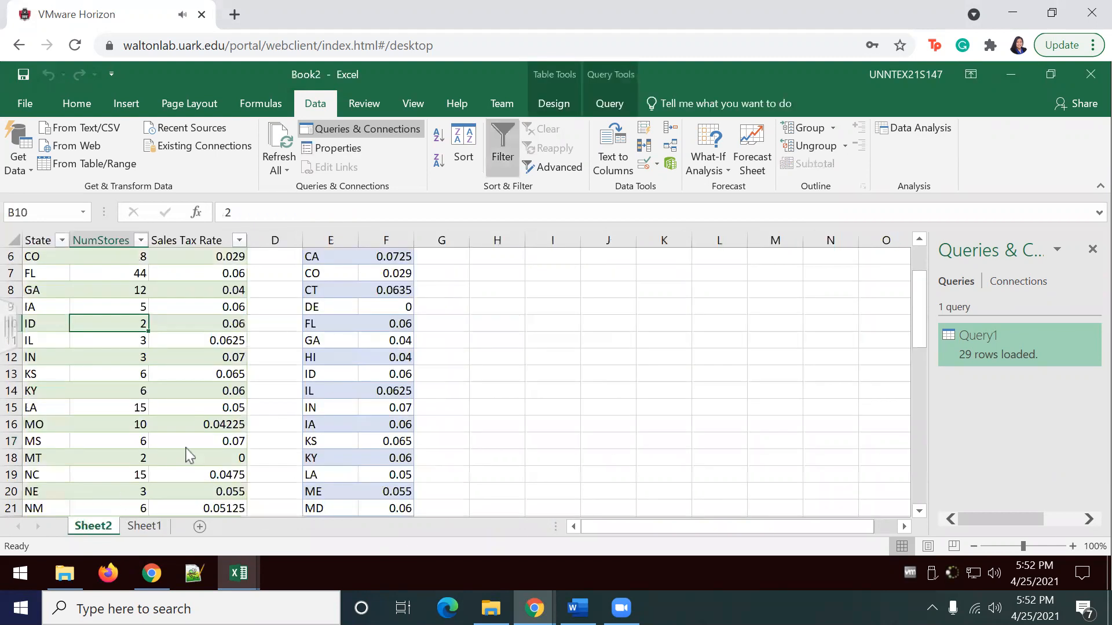
Step: Start a new Regression from the Data Analysis tools while on Sheet2
scroll(210, 362, "up", 2)
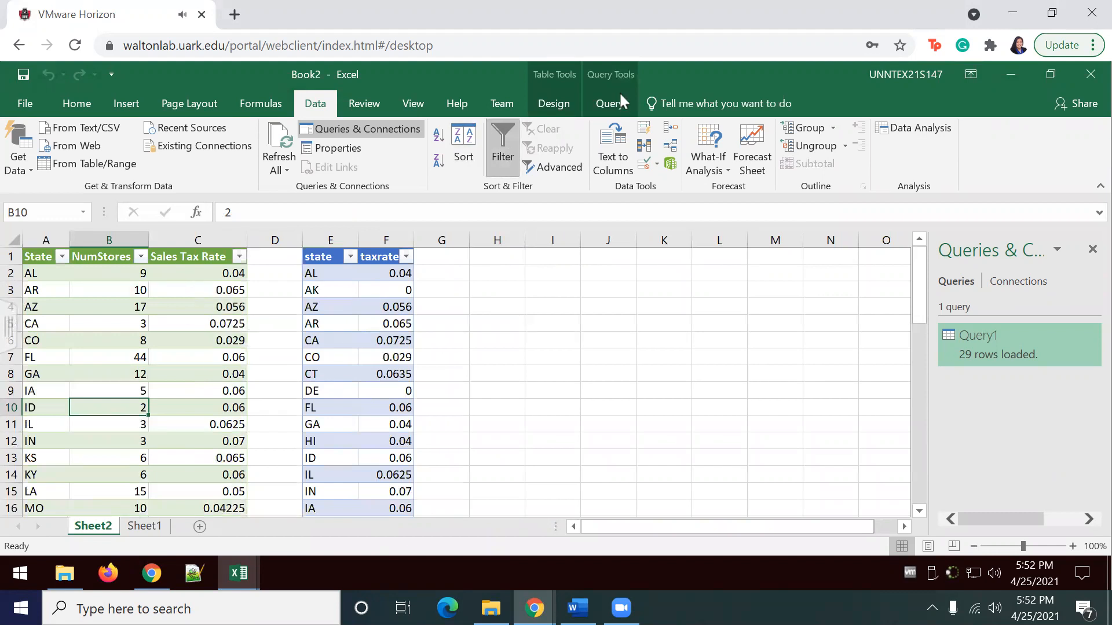
left_click(117, 391)
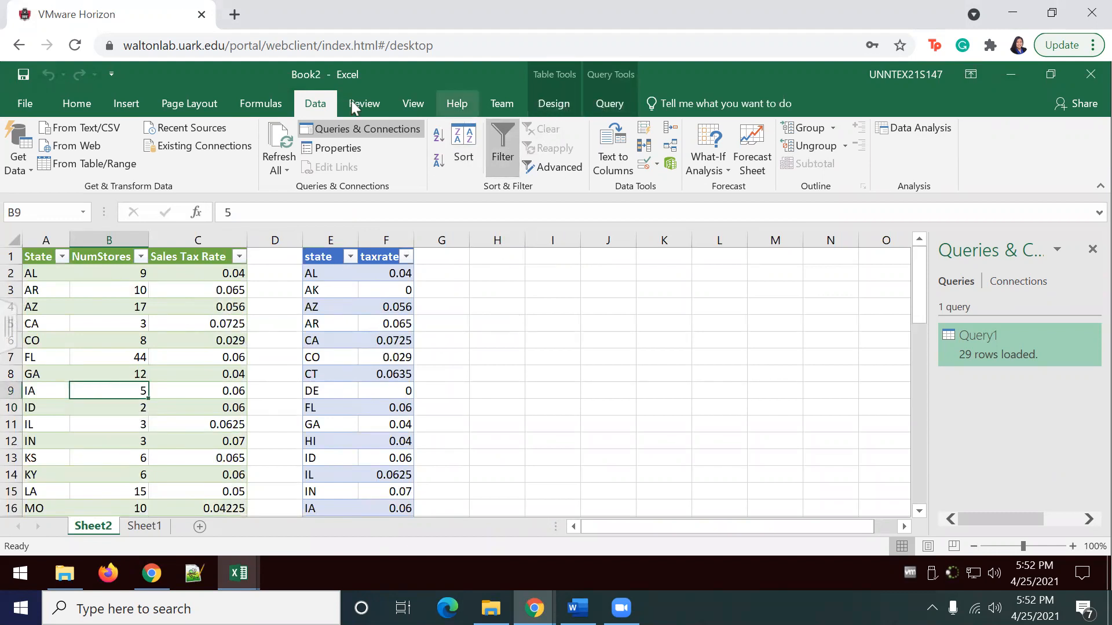
left_click(891, 142)
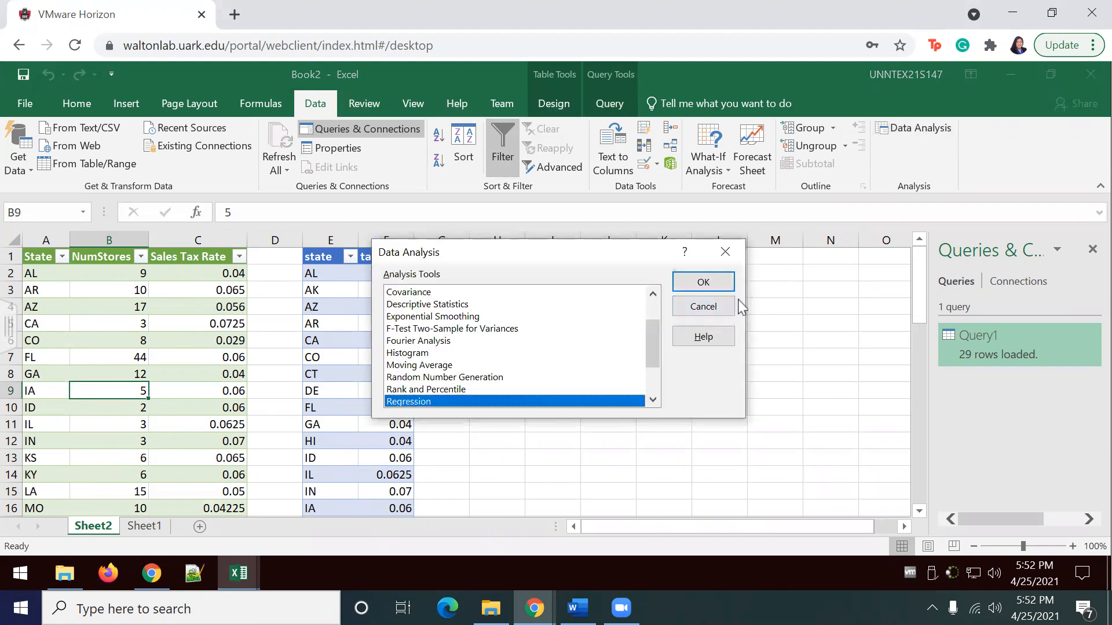
left_click(703, 282)
Step: Replace the Input Y Range with the NumStores range $B$2:$B$30 copied from the Input X Range
left_click(592, 239)
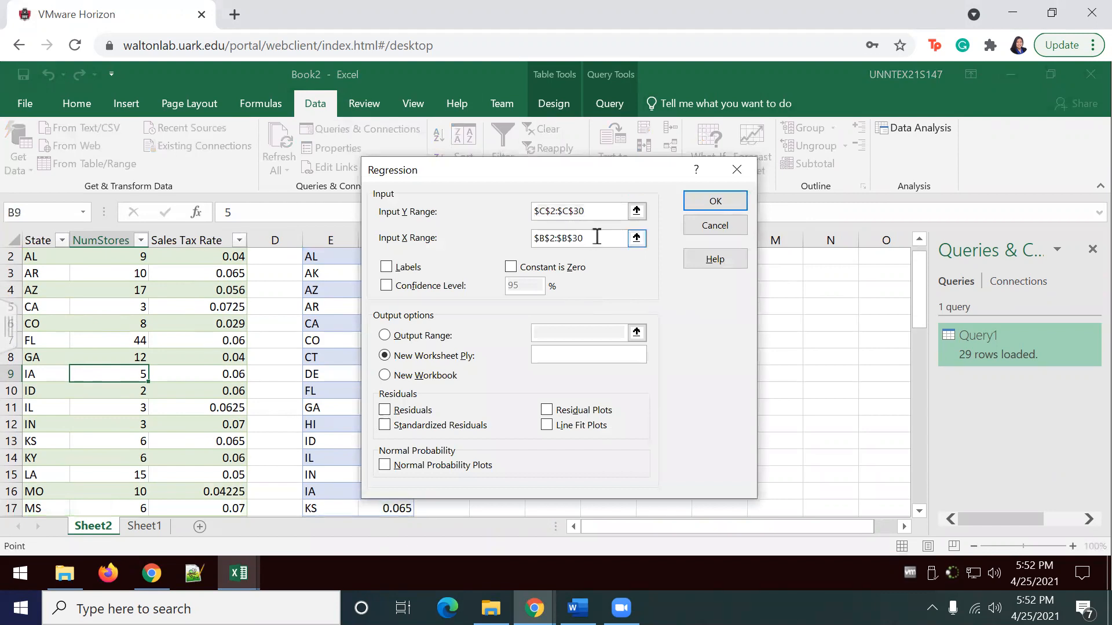
left_click_drag(588, 241, 515, 241)
key("ctrl+c")
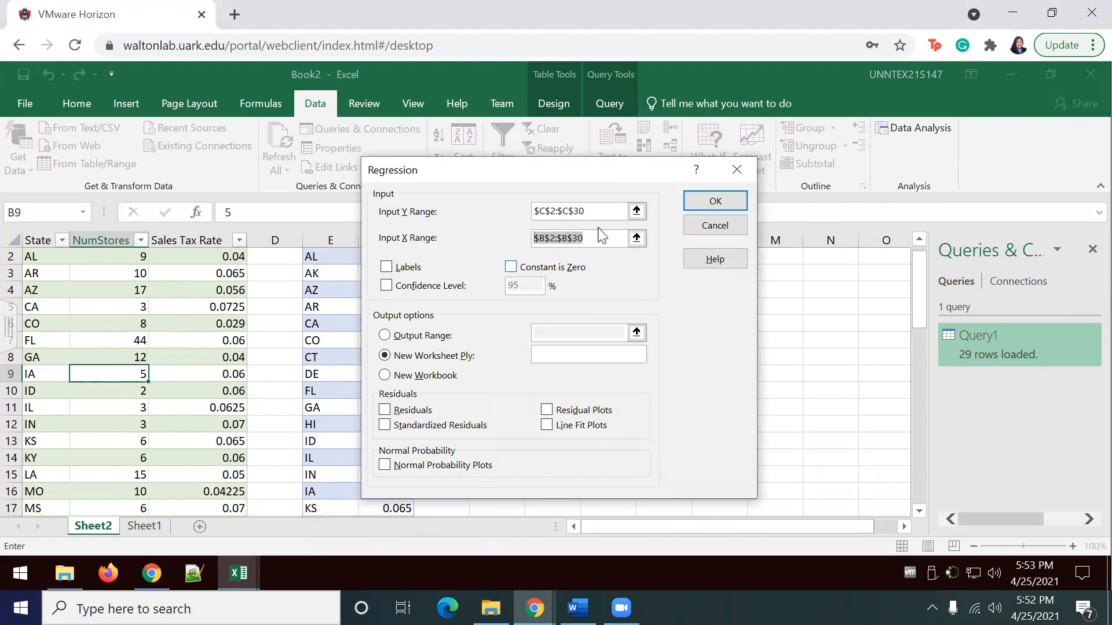
left_click_drag(590, 212, 508, 216)
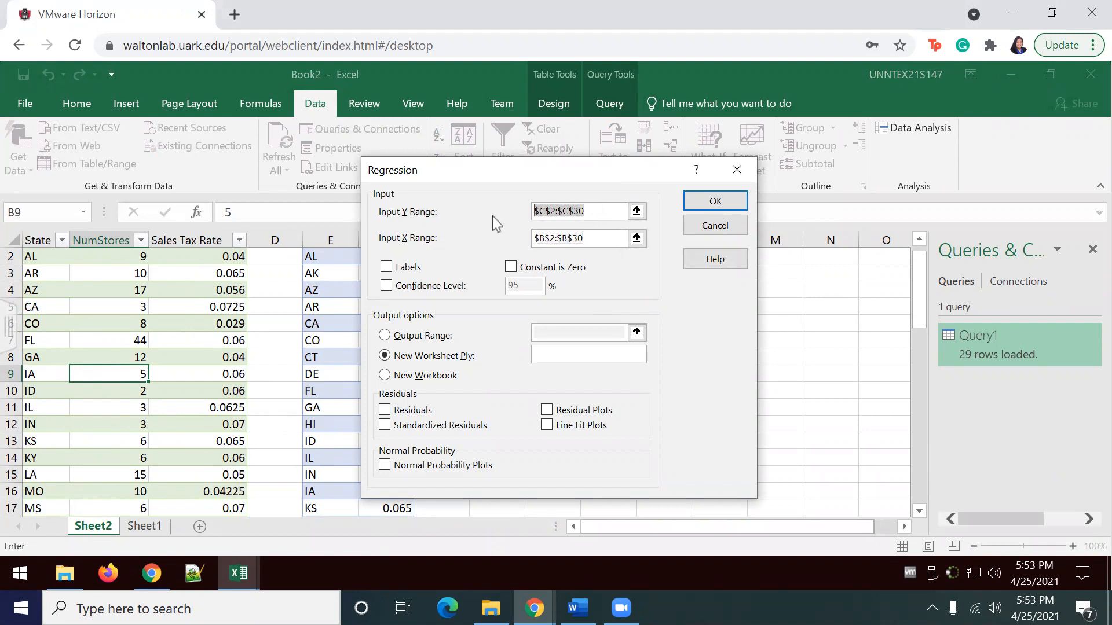
key("ctrl+v")
Step: Set the Input X Range to the Sales Tax Rate cells $C$2:$C$30 and run the regression to a new worksheet
left_click(583, 237)
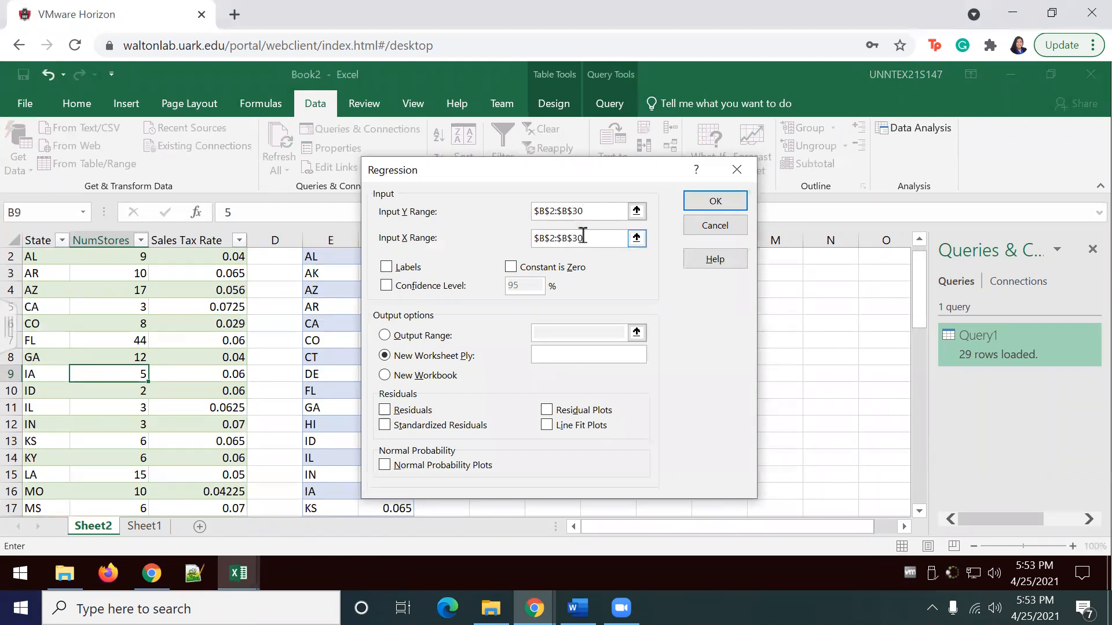
left_click_drag(585, 238, 527, 238)
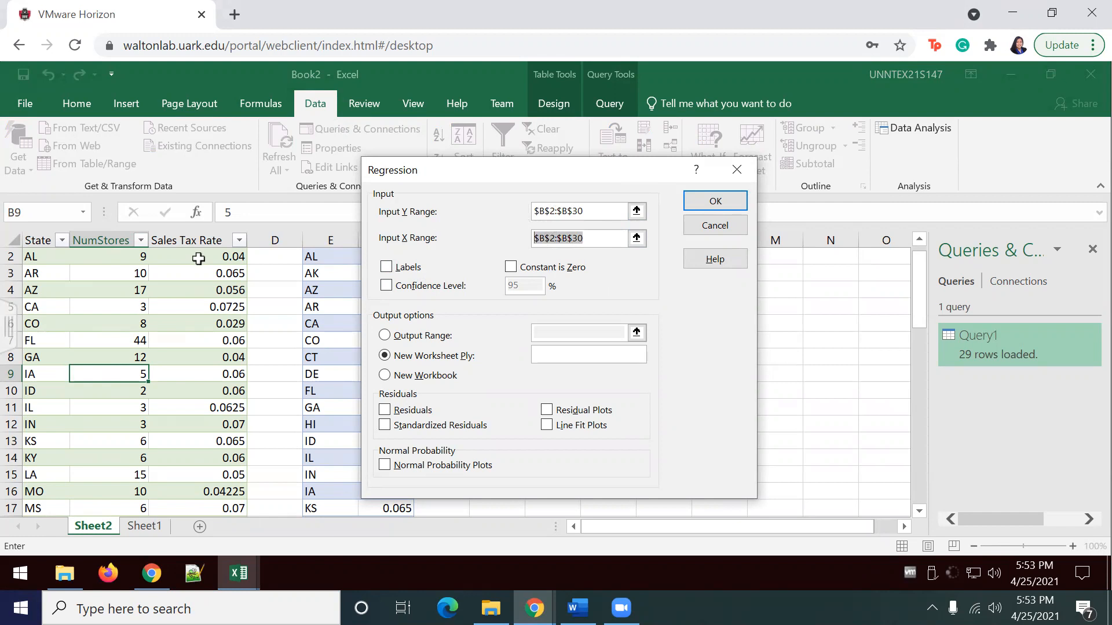
scroll(251, 294, "up", 1)
left_click_drag(209, 275, 239, 476)
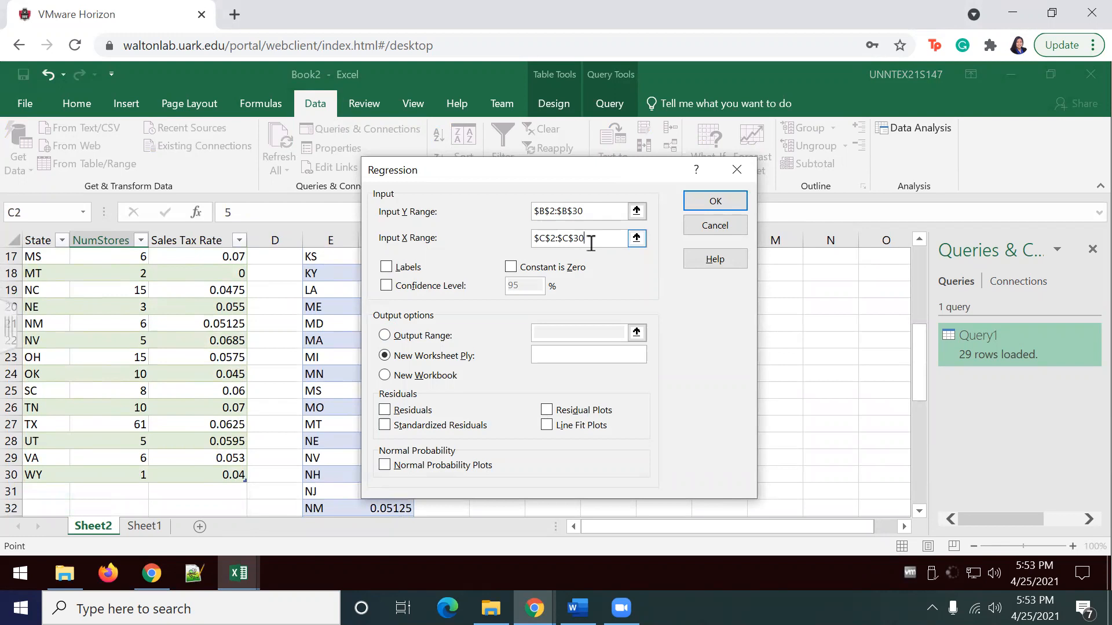
left_click(576, 211)
scroll(206, 327, "up", 5)
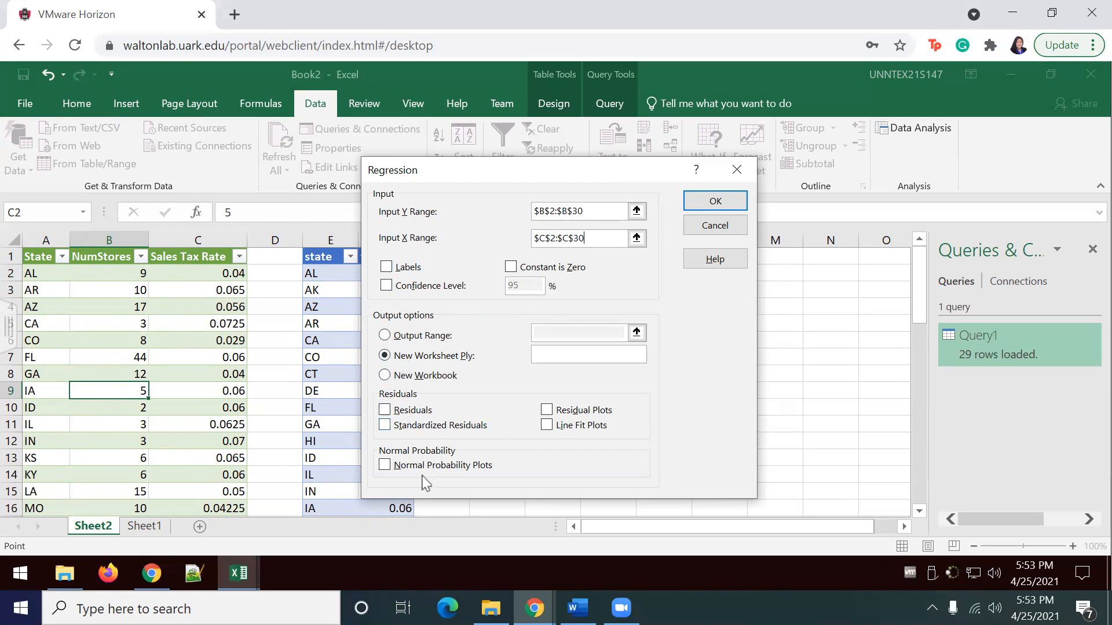
left_click(715, 202)
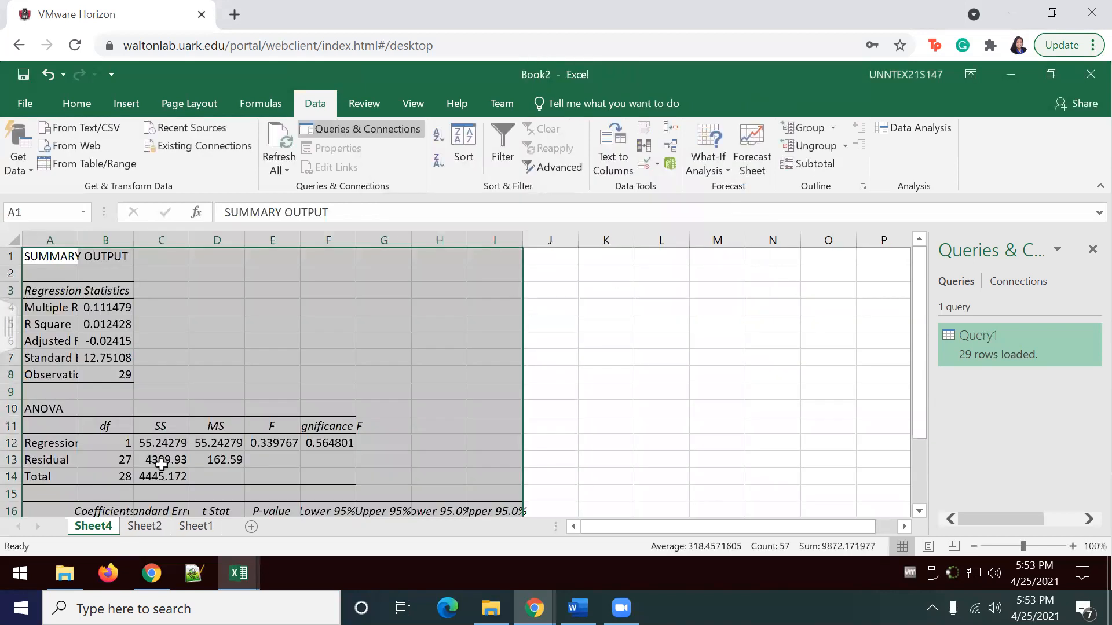
Step: Autofit the widths of columns A through I on the regression output sheet
left_click(194, 459)
left_click_drag(38, 239, 499, 239)
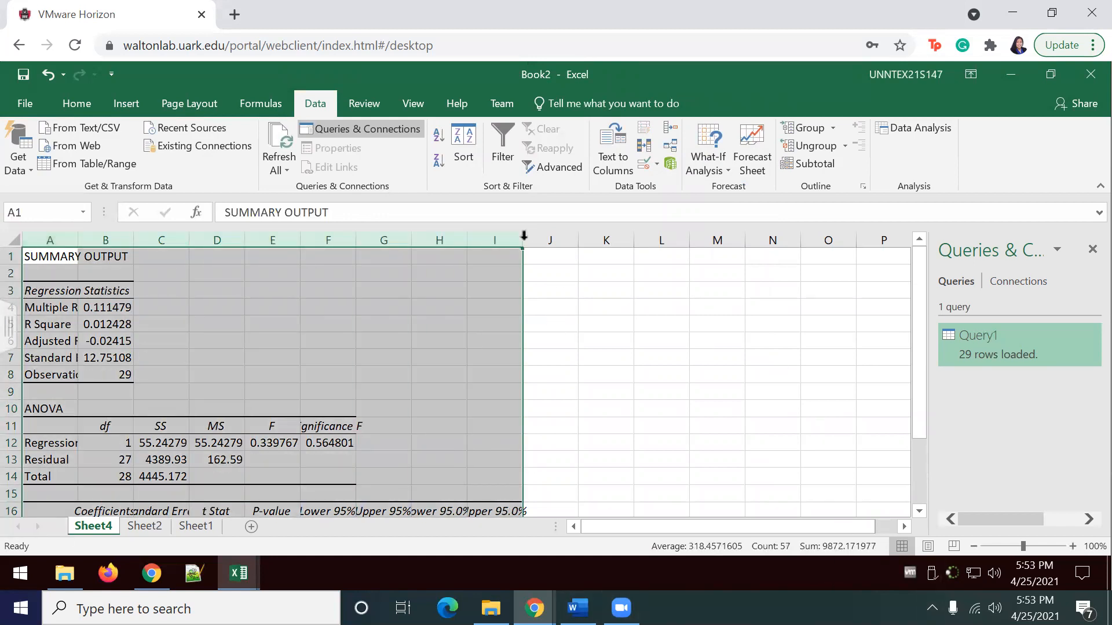
double_click(524, 244)
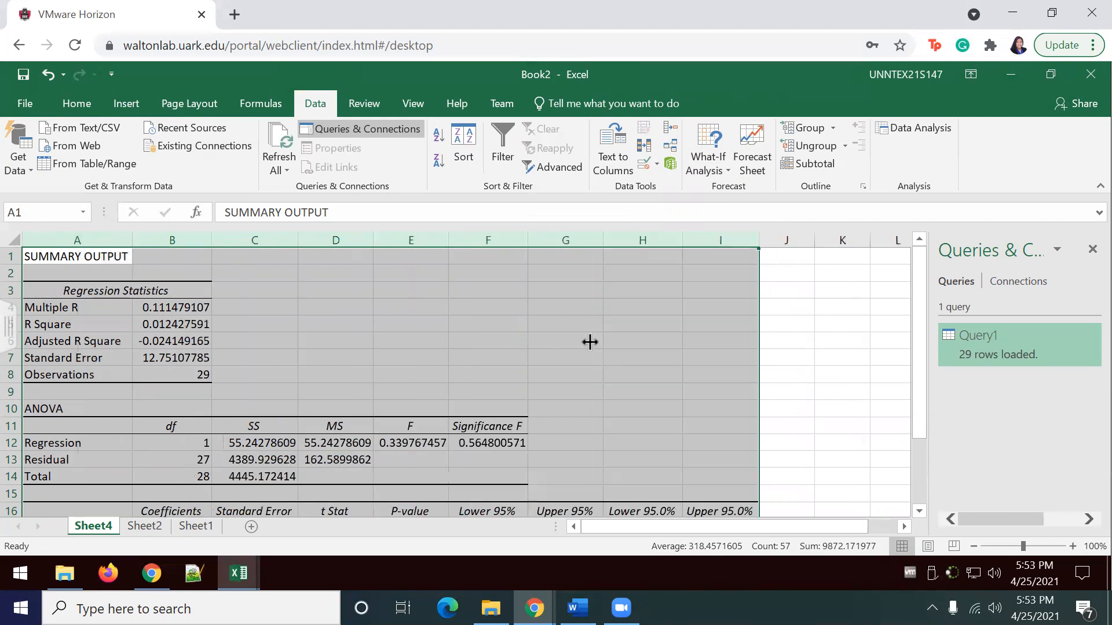
left_click(675, 425)
Step: Rename the X Variable 1 label in cell A18 as State Sales Tax Rate
scroll(676, 426, "down", 2)
scroll(675, 424, "down", 2)
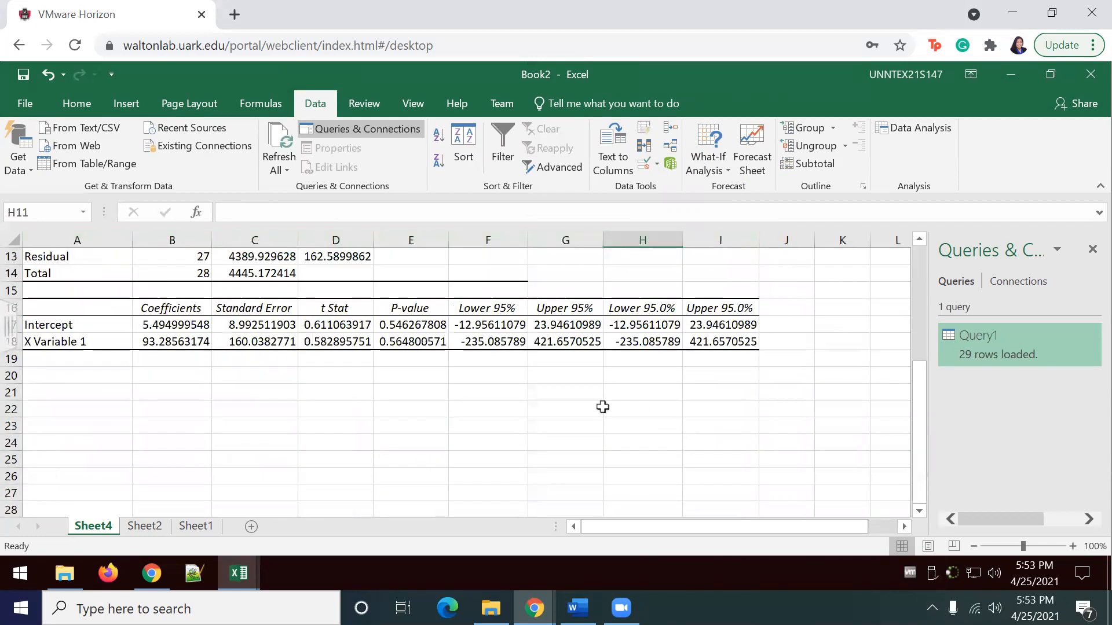
left_click(62, 340)
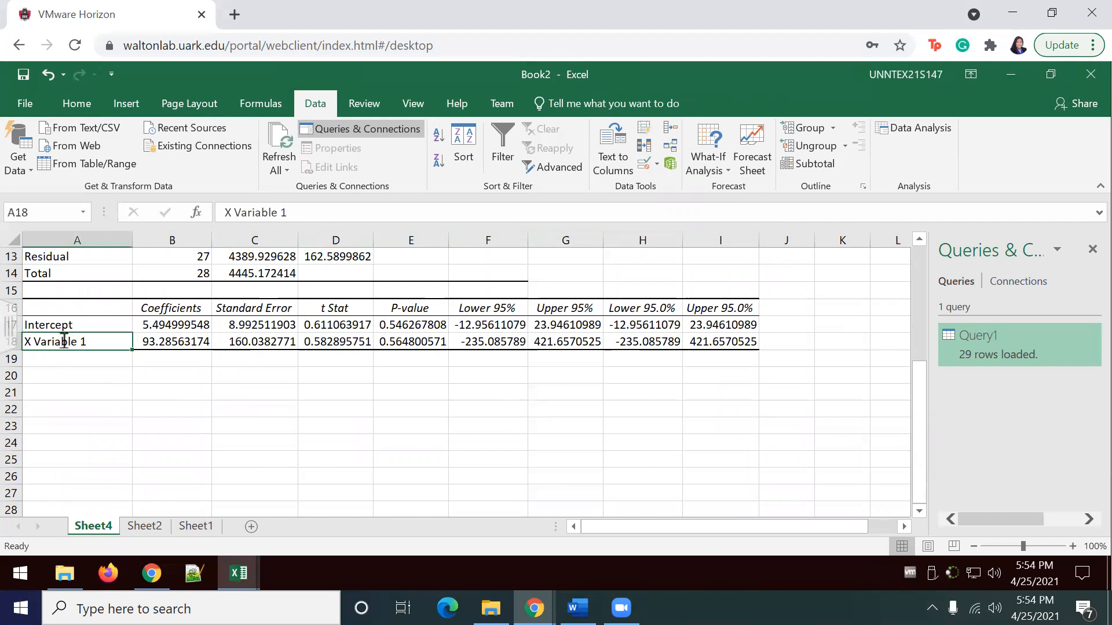
type("sTAT")
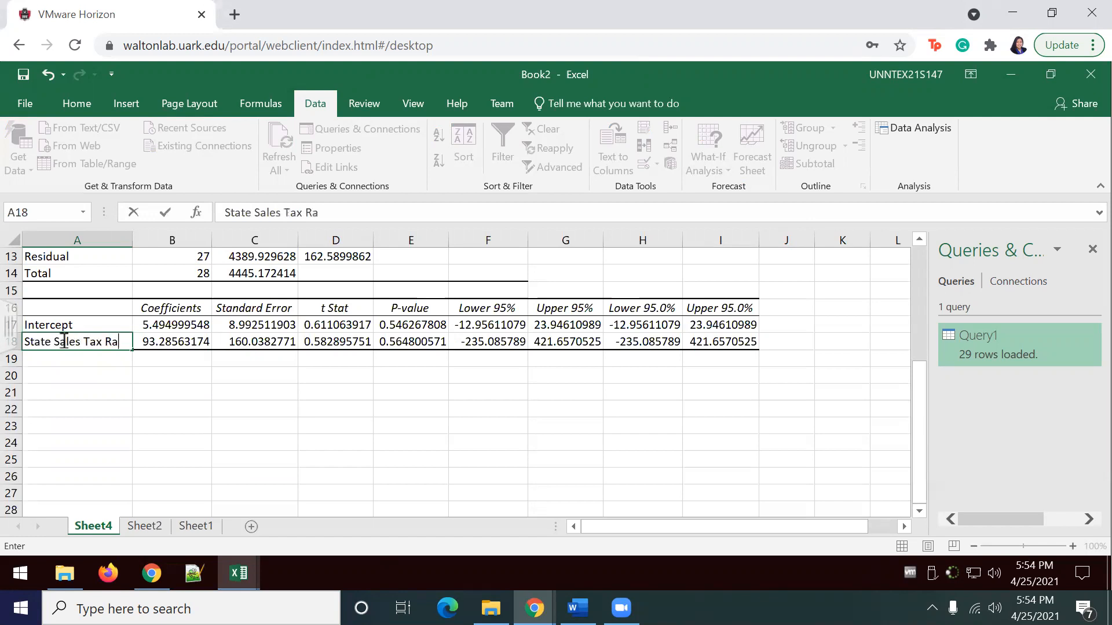
left_click(278, 460)
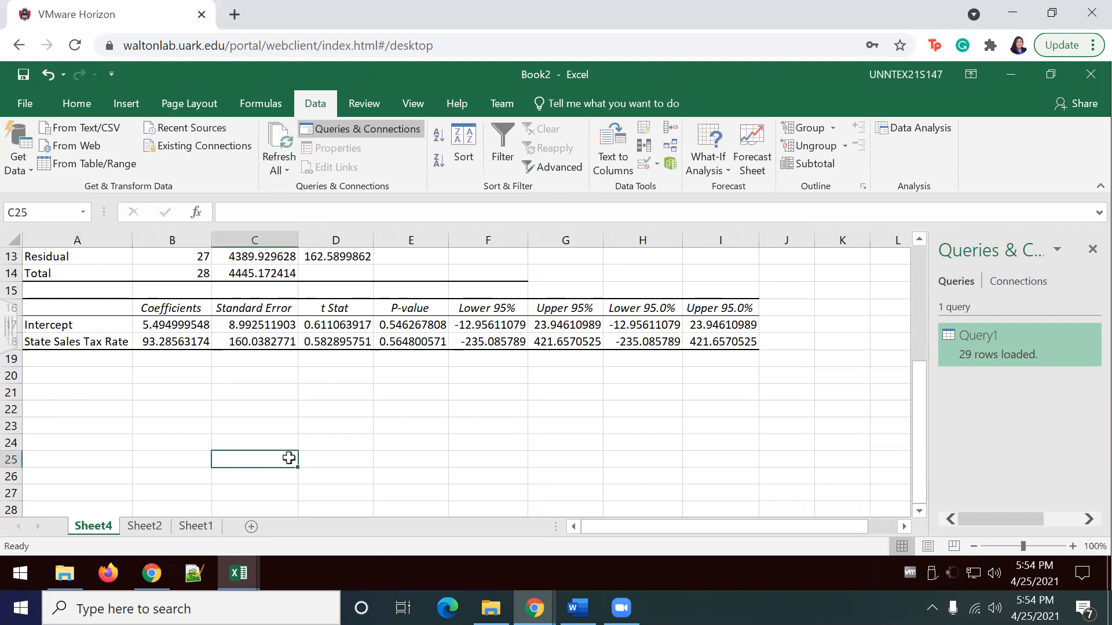
Step: Format the Intercept and State Sales Tax Rate P-values in E17:E18 as Number with 2 decimal places
left_click_drag(412, 330, 409, 342)
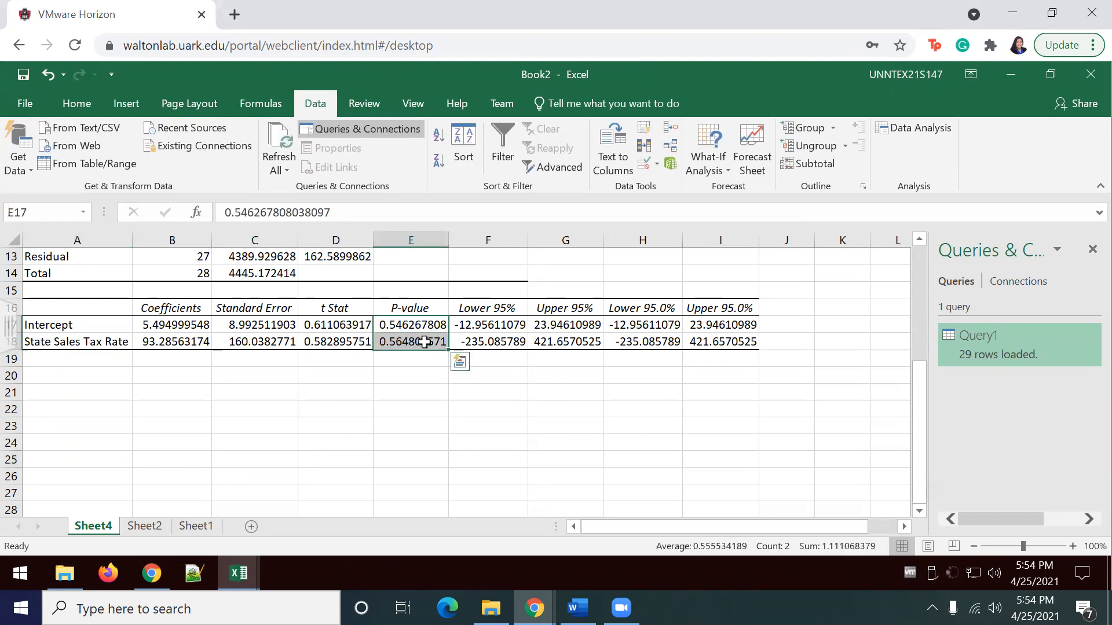
right_click(434, 338)
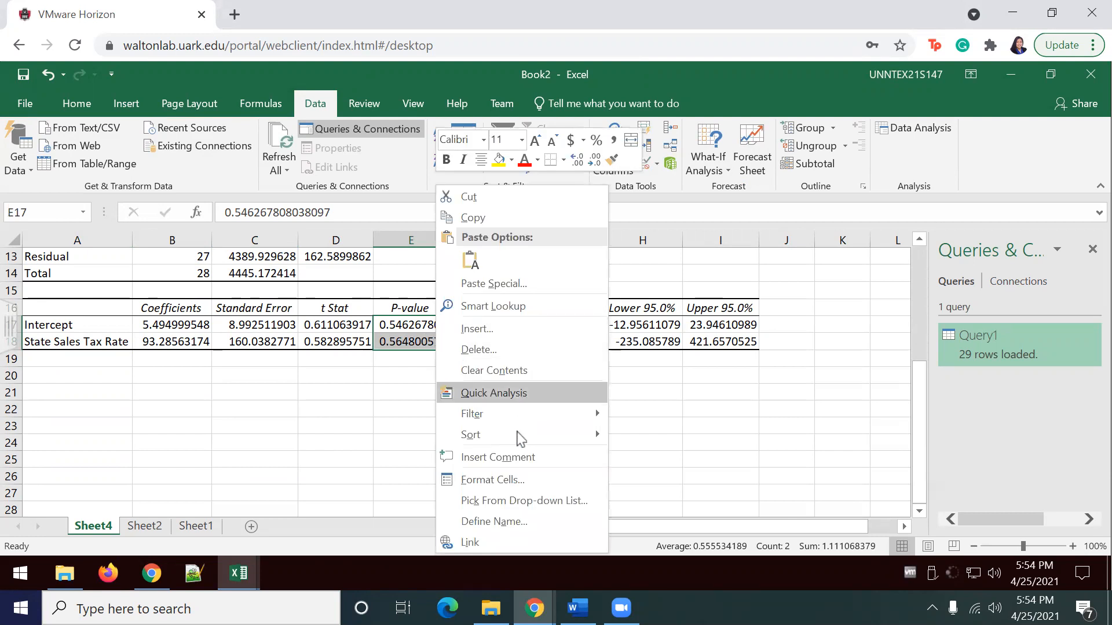
left_click(511, 489)
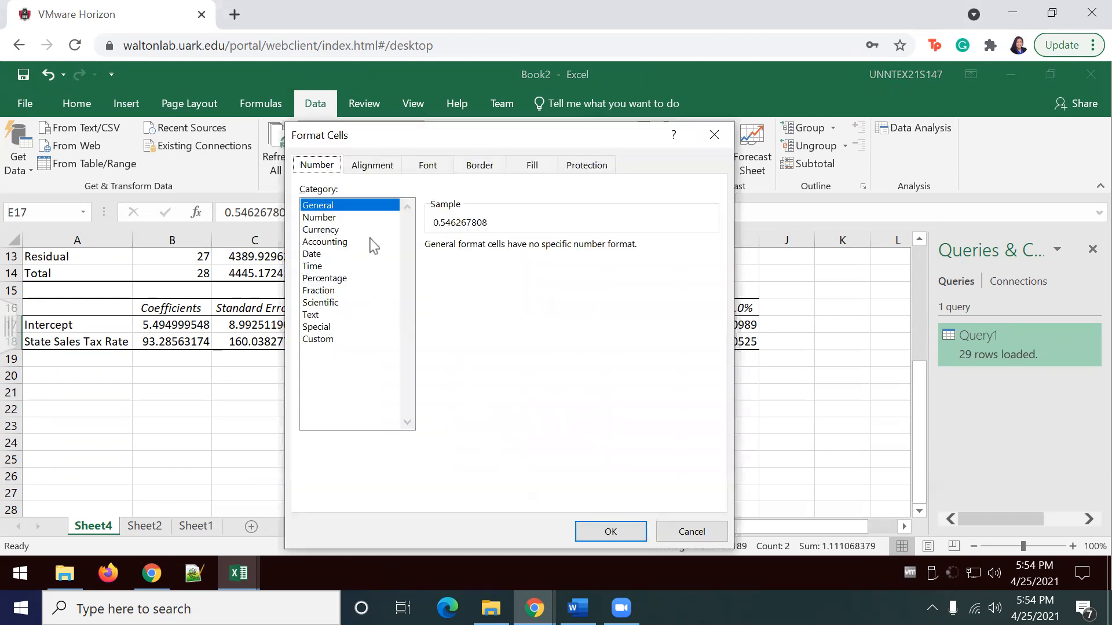
left_click(340, 217)
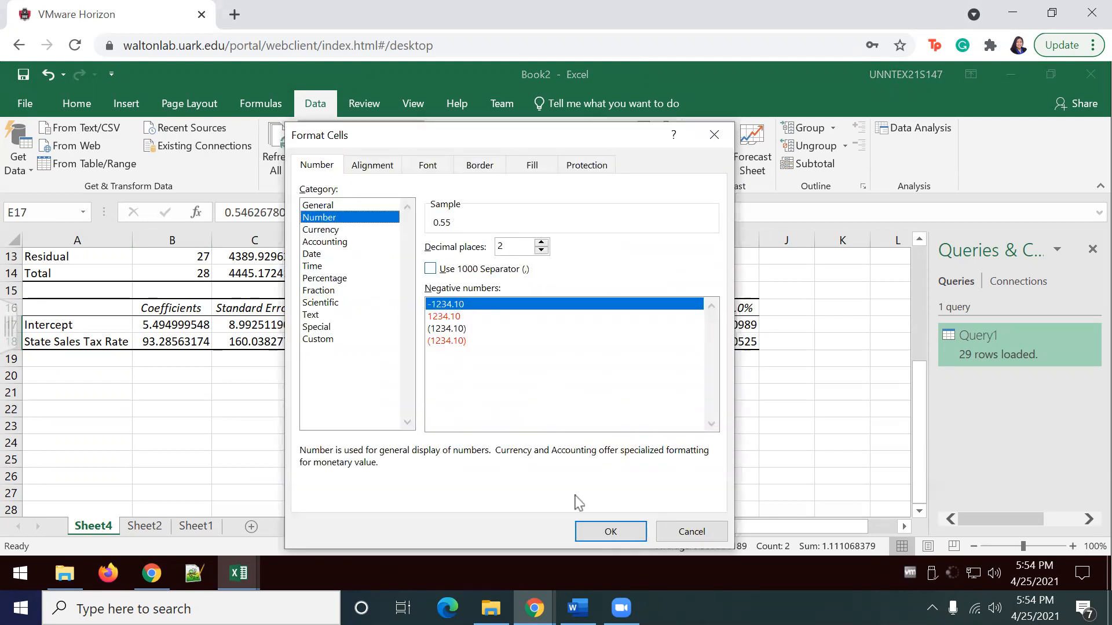
left_click(610, 531)
left_click(492, 445)
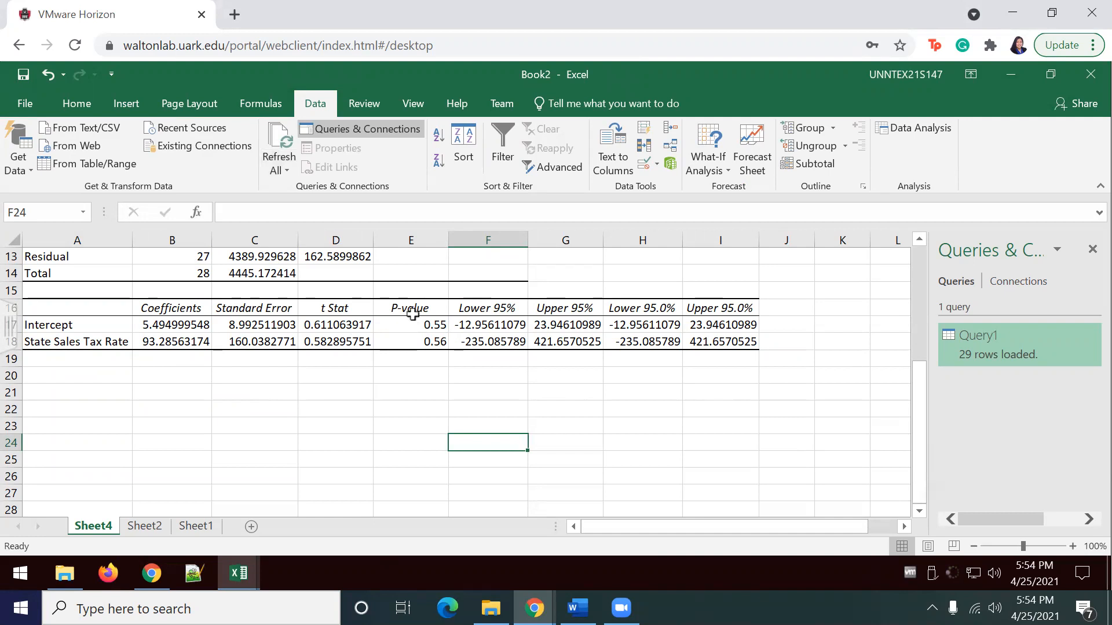
Step: Examine the coefficient P-values and the State Sales Tax Rate coefficient in the regression output
left_click_drag(413, 325, 412, 340)
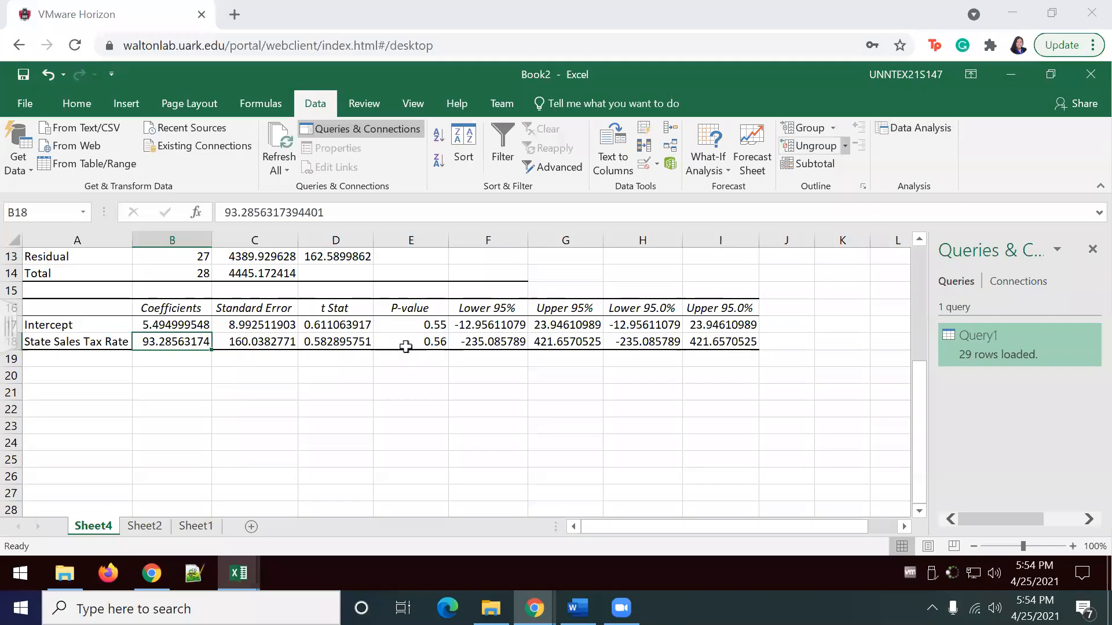
left_click(408, 327)
left_click(174, 342)
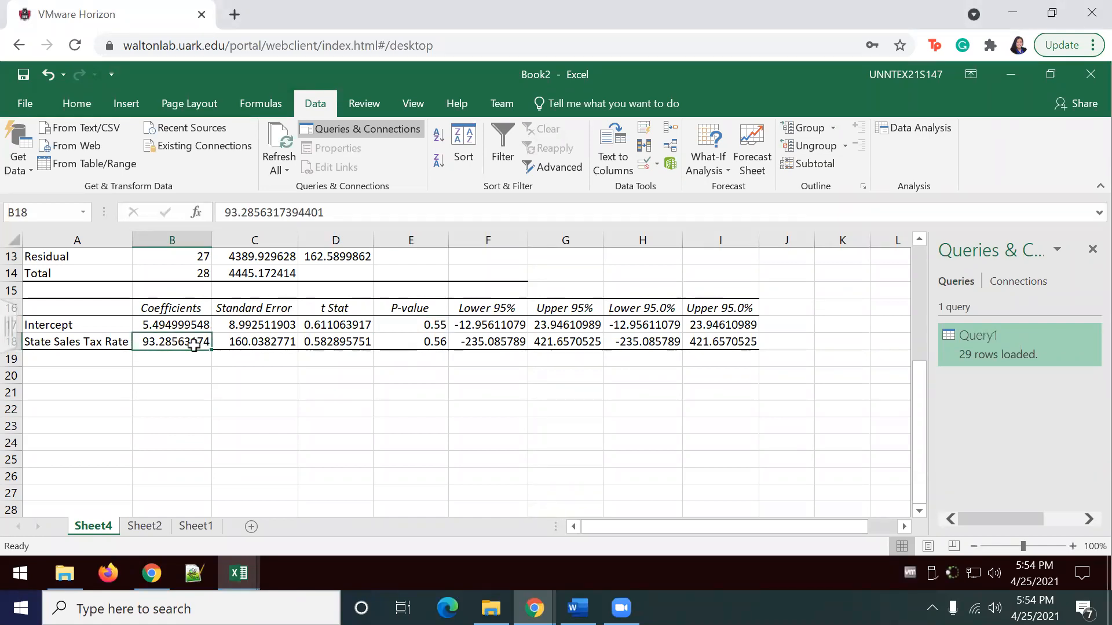
left_click(115, 345)
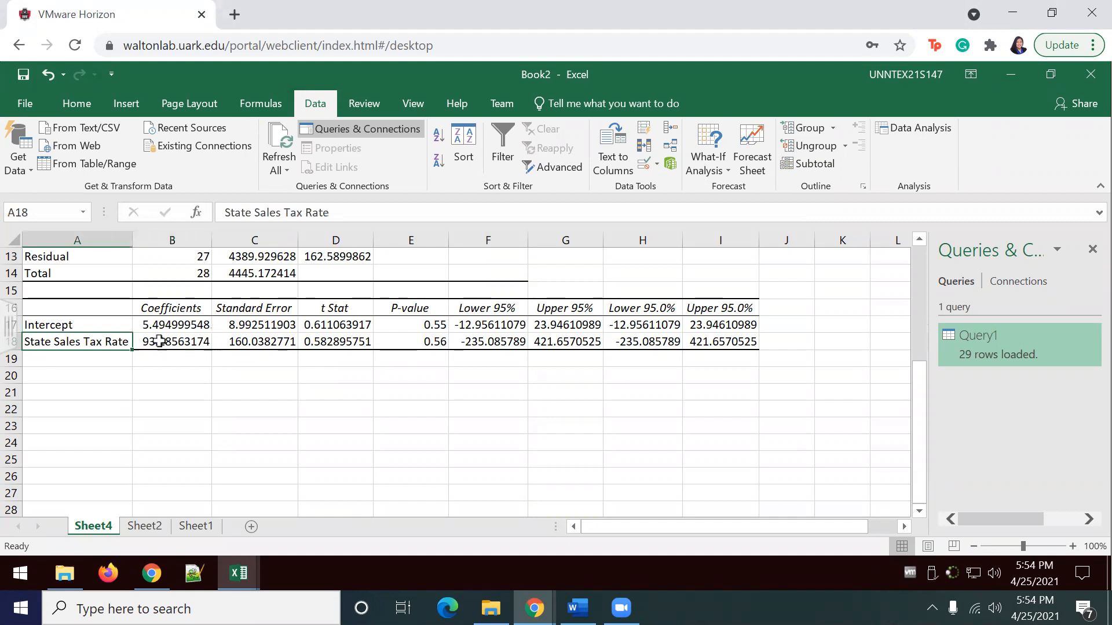
left_click(159, 341)
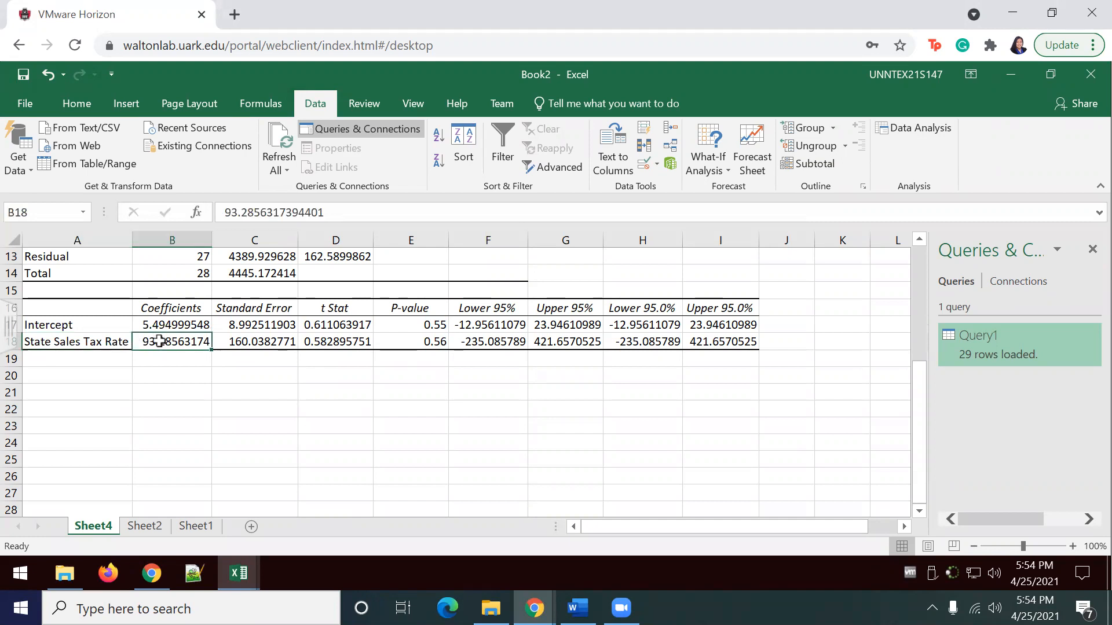